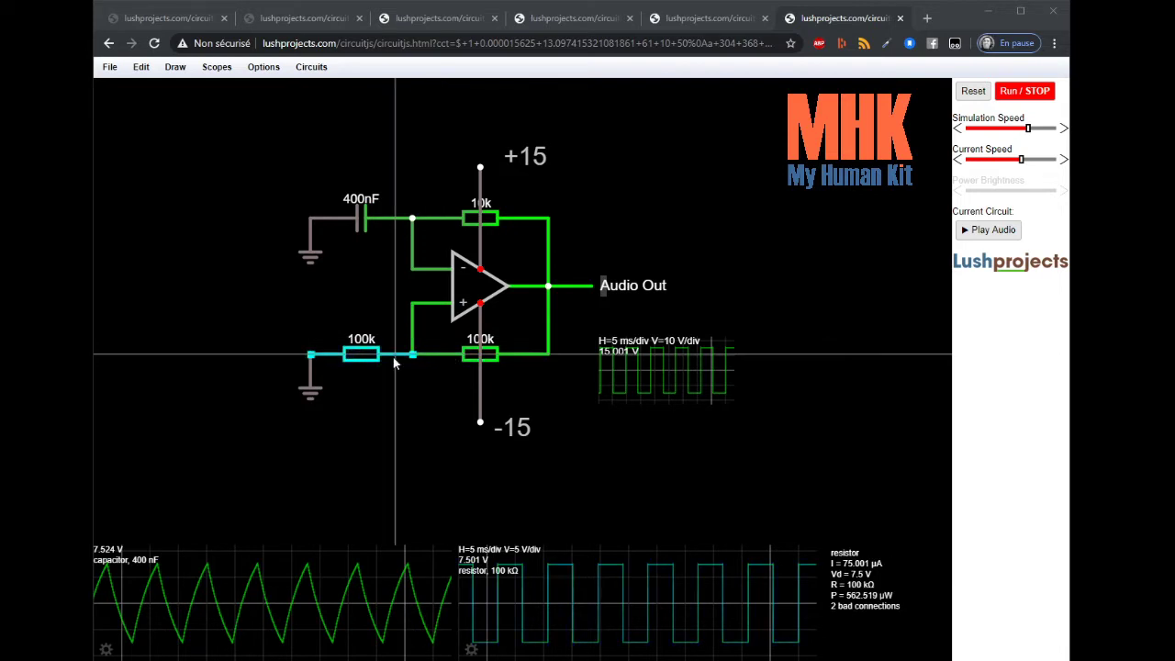
drag(412, 303, 412, 269)
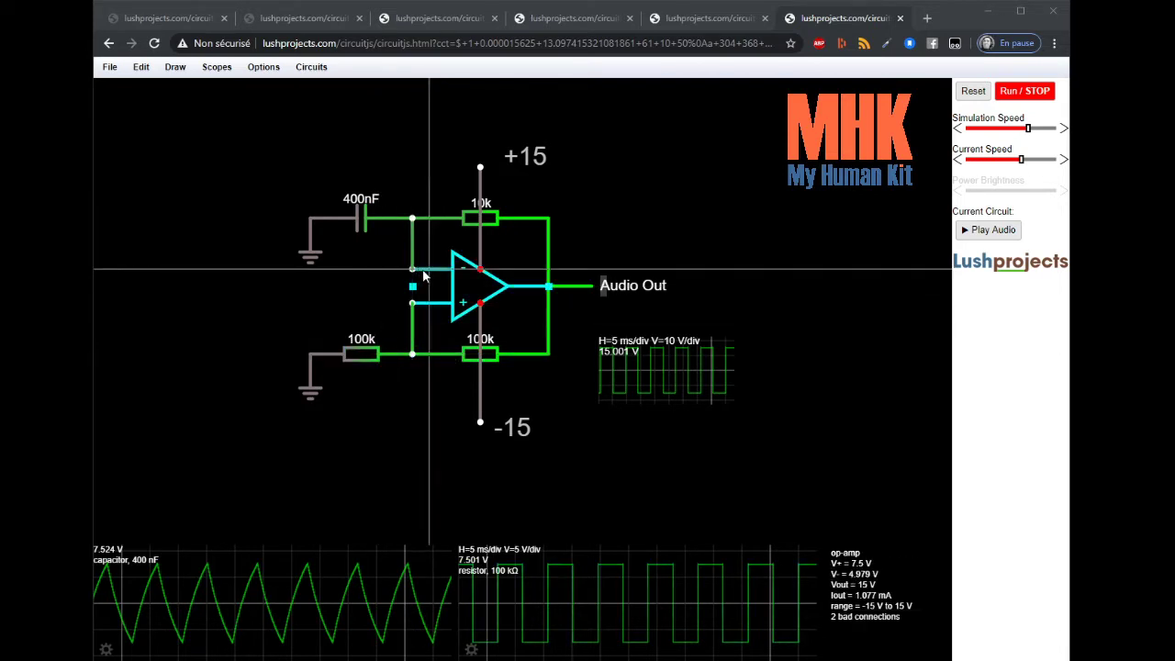
key(ctrl+z)
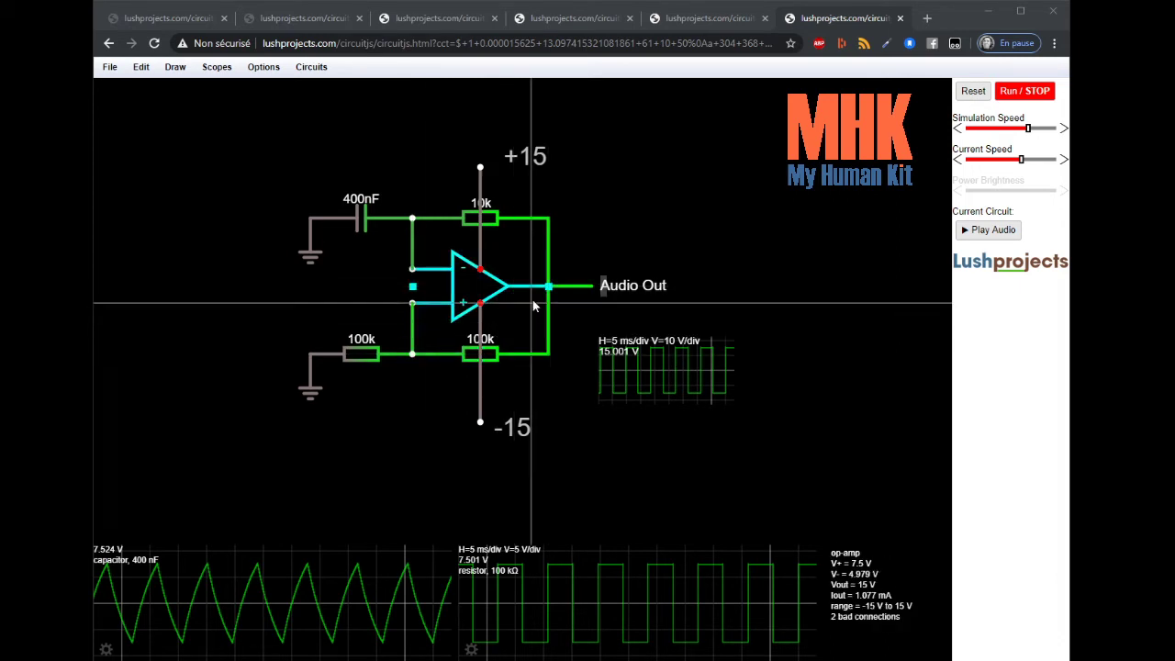
key(Delete)
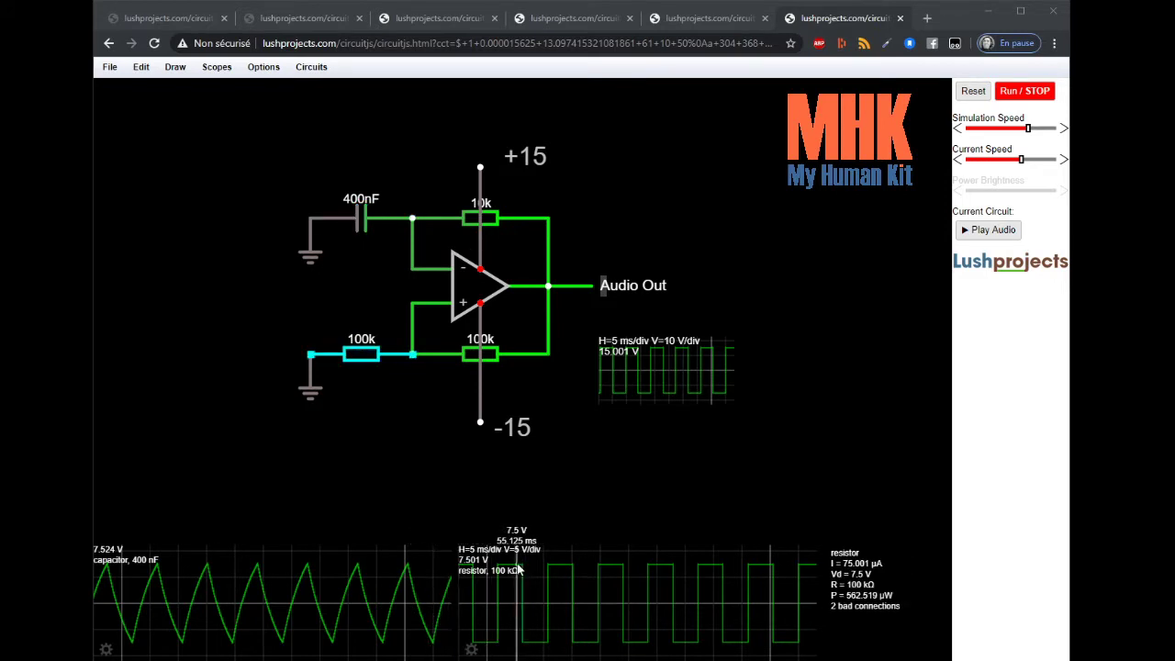
- Combine the 100k resistor's scope with the capacitor's scope, and run the simulation briefly to trace both signals
right_click(591, 588)
click(620, 602)
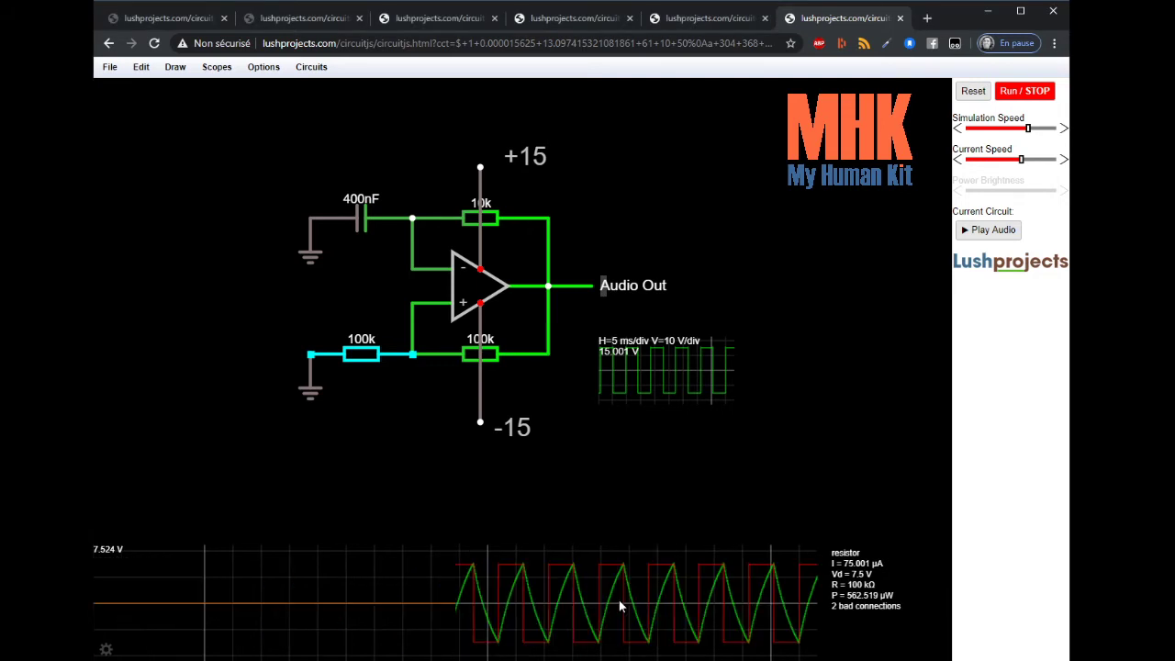
click(1009, 93)
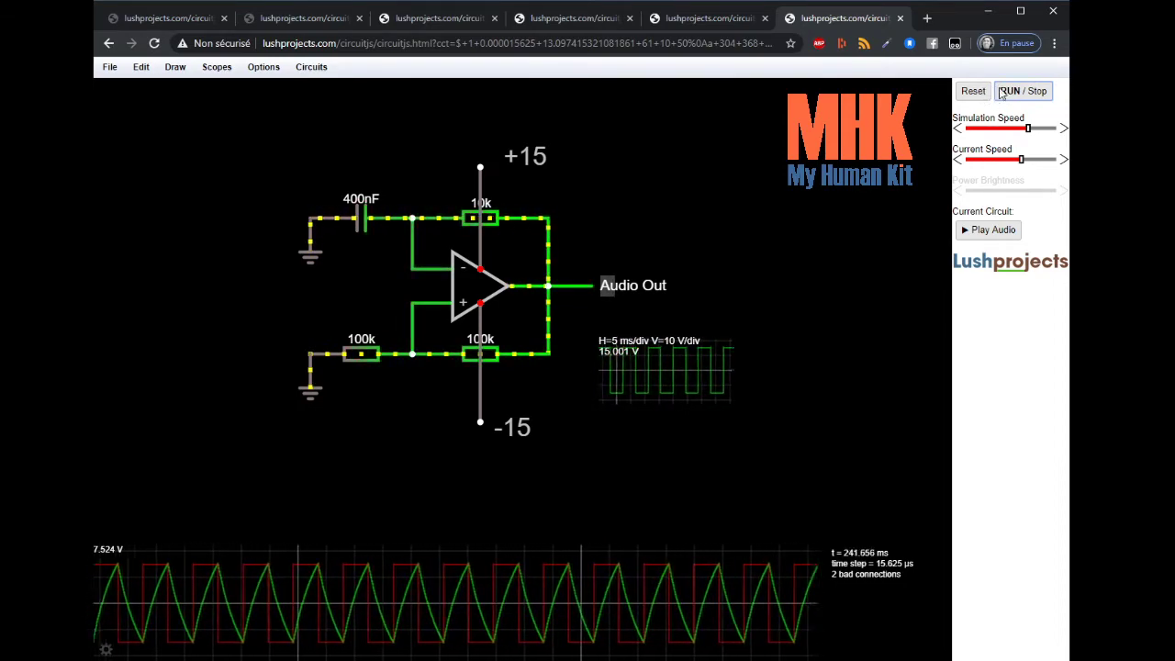
click(1025, 92)
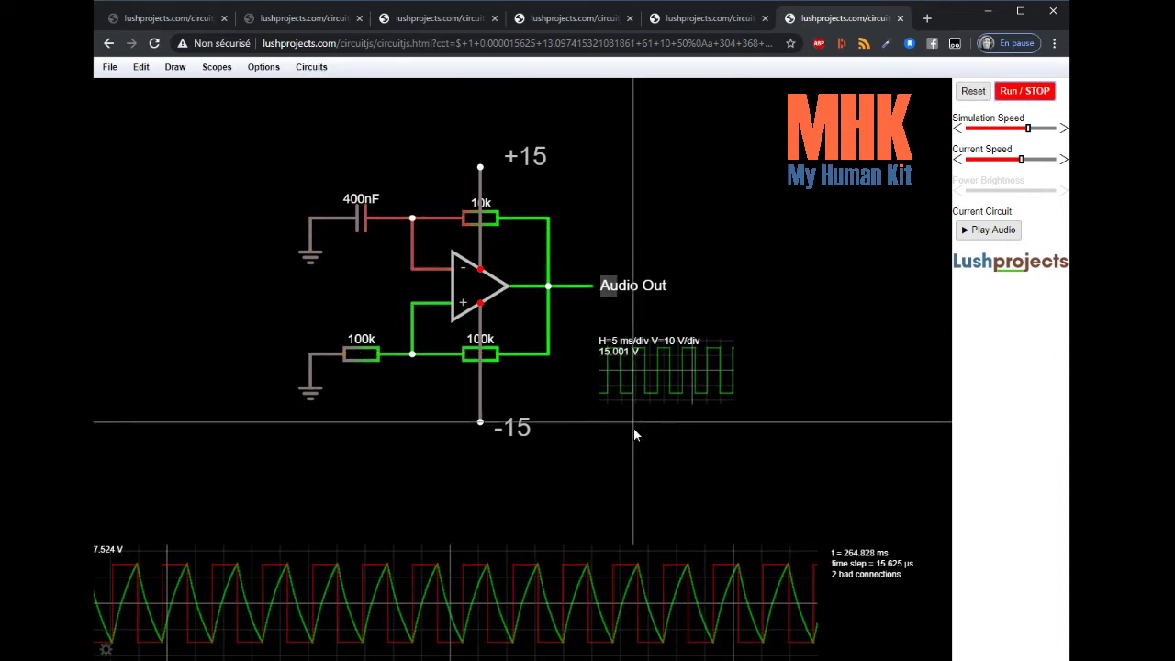
- Try the Max Scale option on the combined scope
right_click(544, 562)
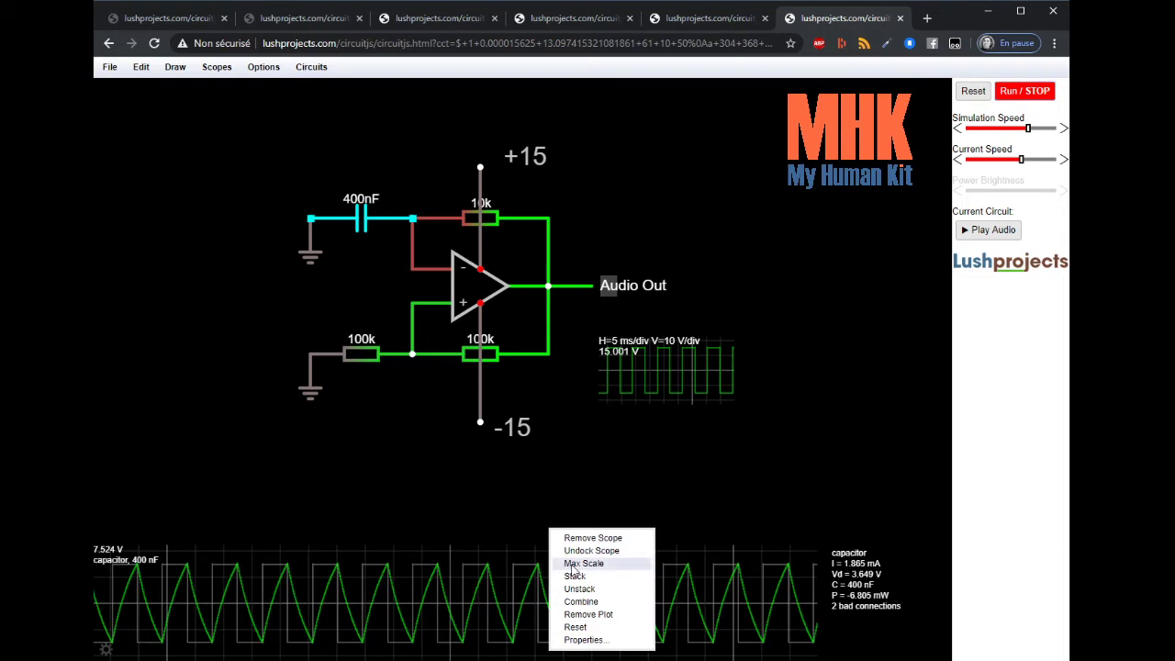
click(572, 566)
right_click(572, 572)
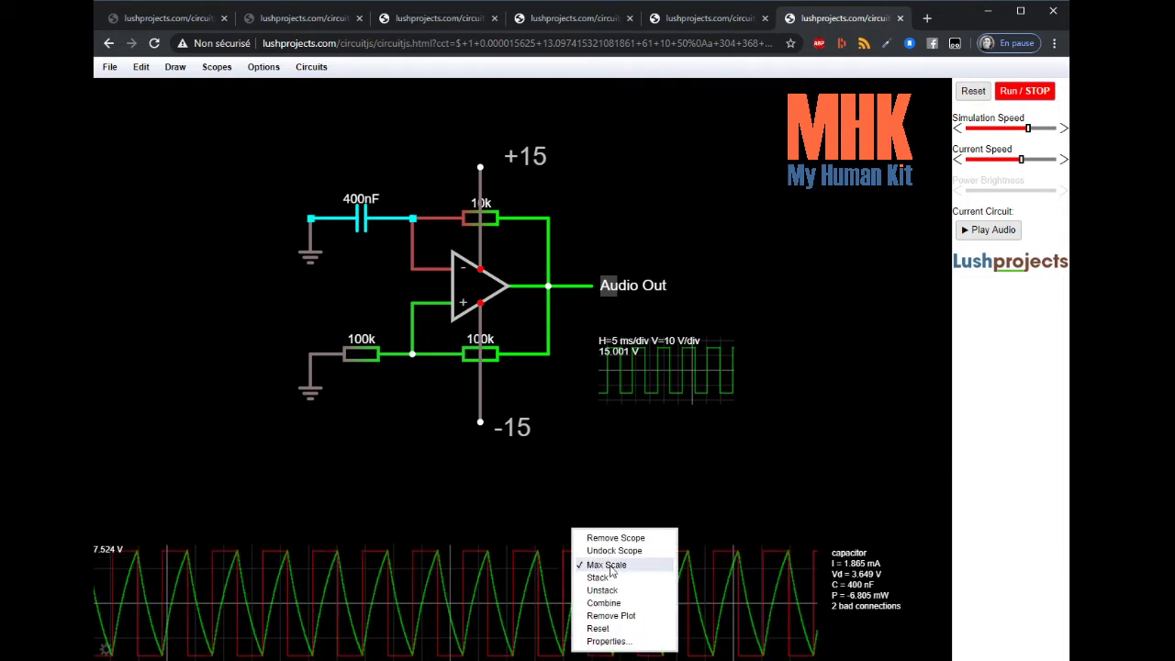
click(608, 571)
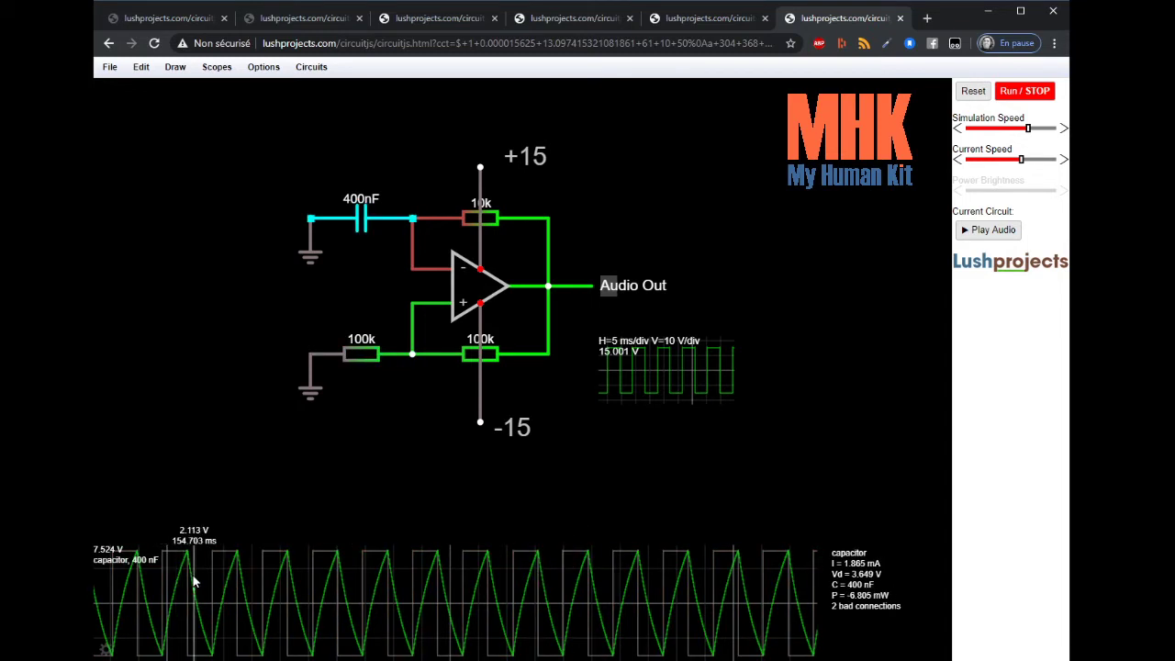
- Replace the combined scope with one for the audio output, and start the simulation
right_click(329, 595)
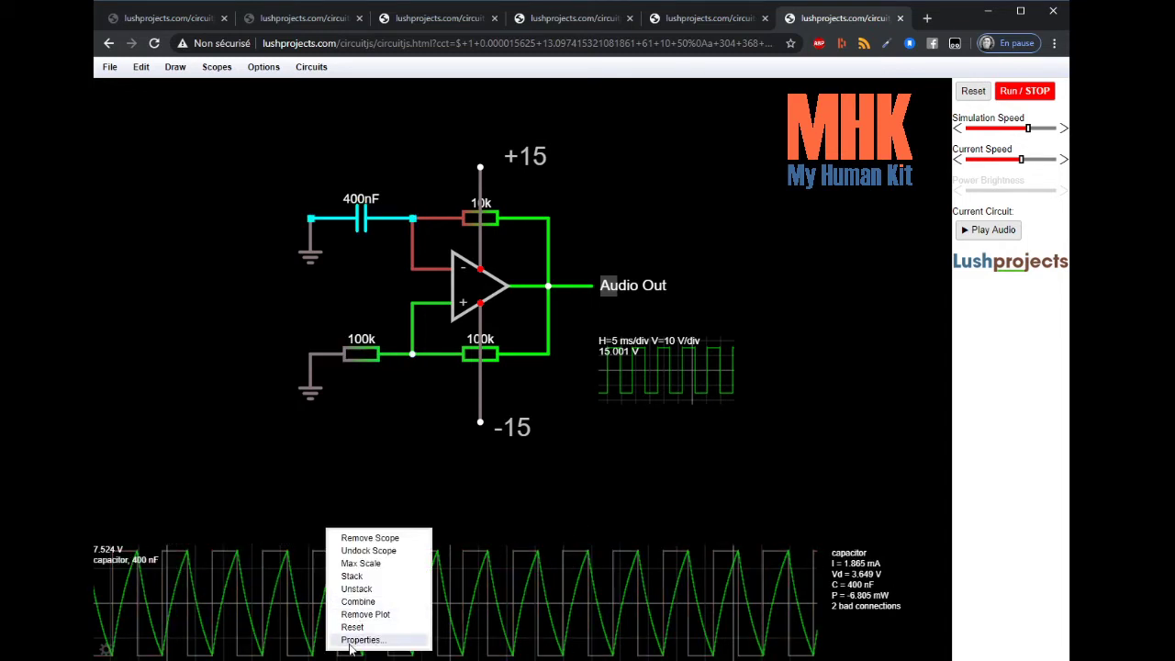
click(367, 538)
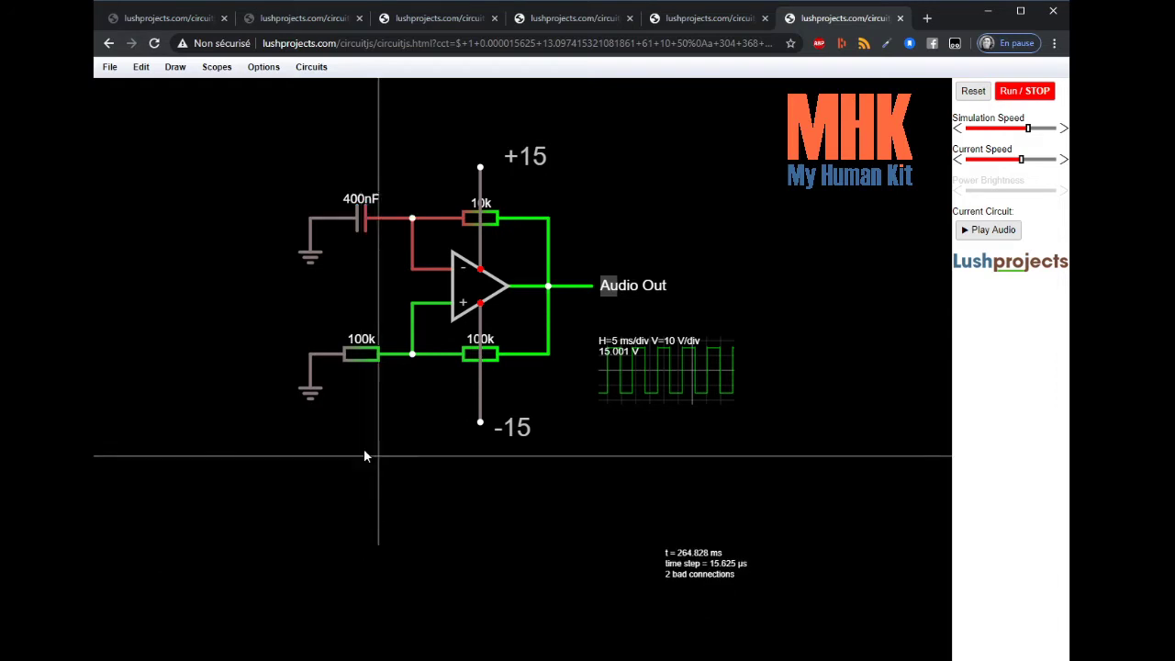
right_click(559, 288)
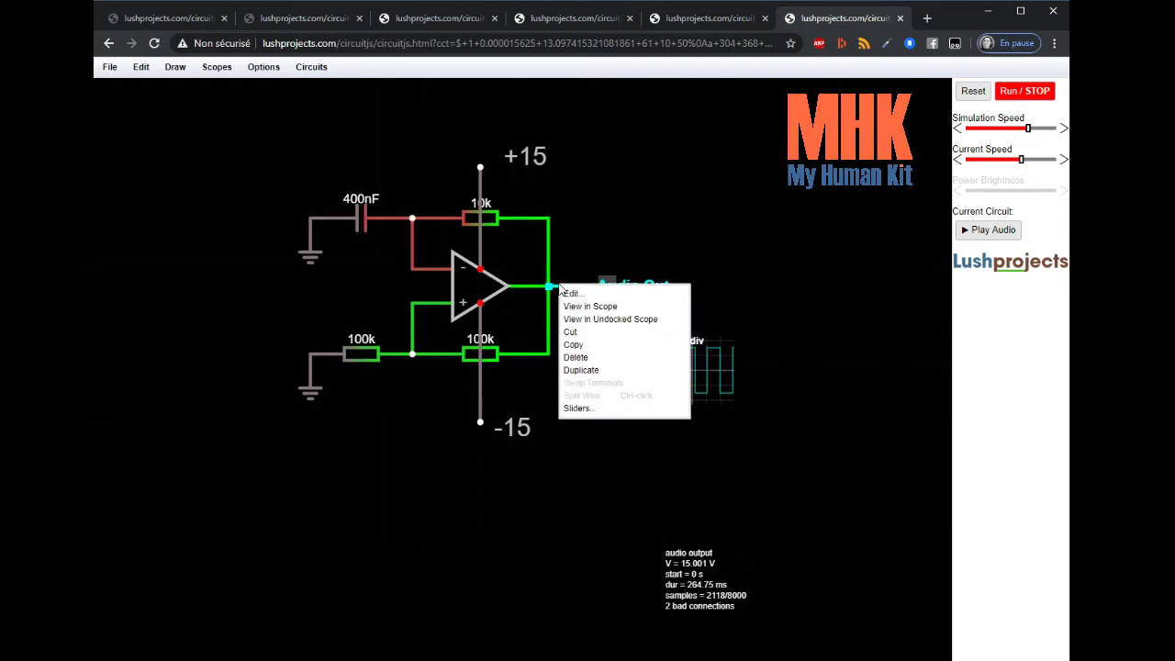
click(580, 308)
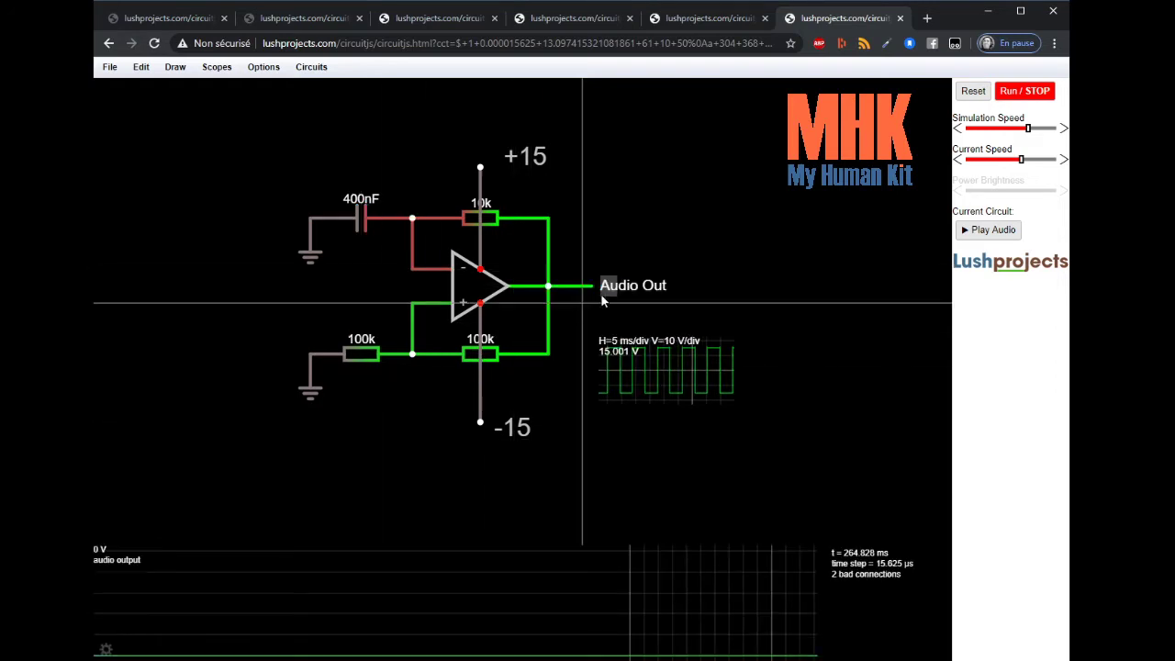
click(1013, 95)
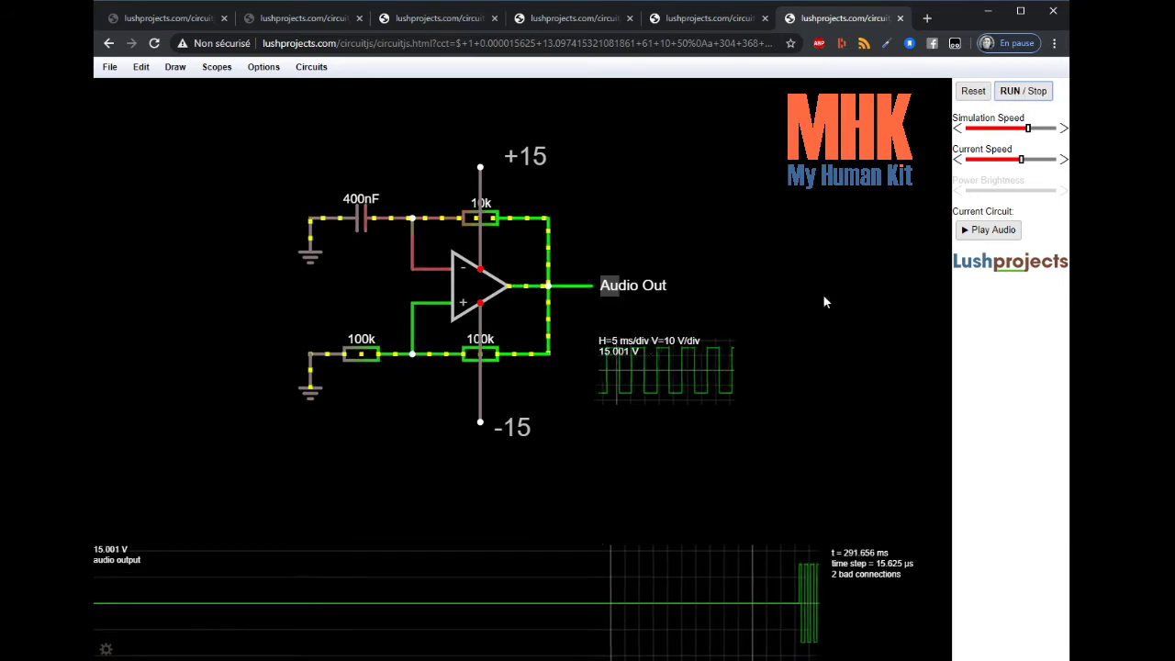
- Stretch the audio output scope's time scale so single square-wave periods can be read, and stop the simulation
right_click(635, 592)
click(692, 485)
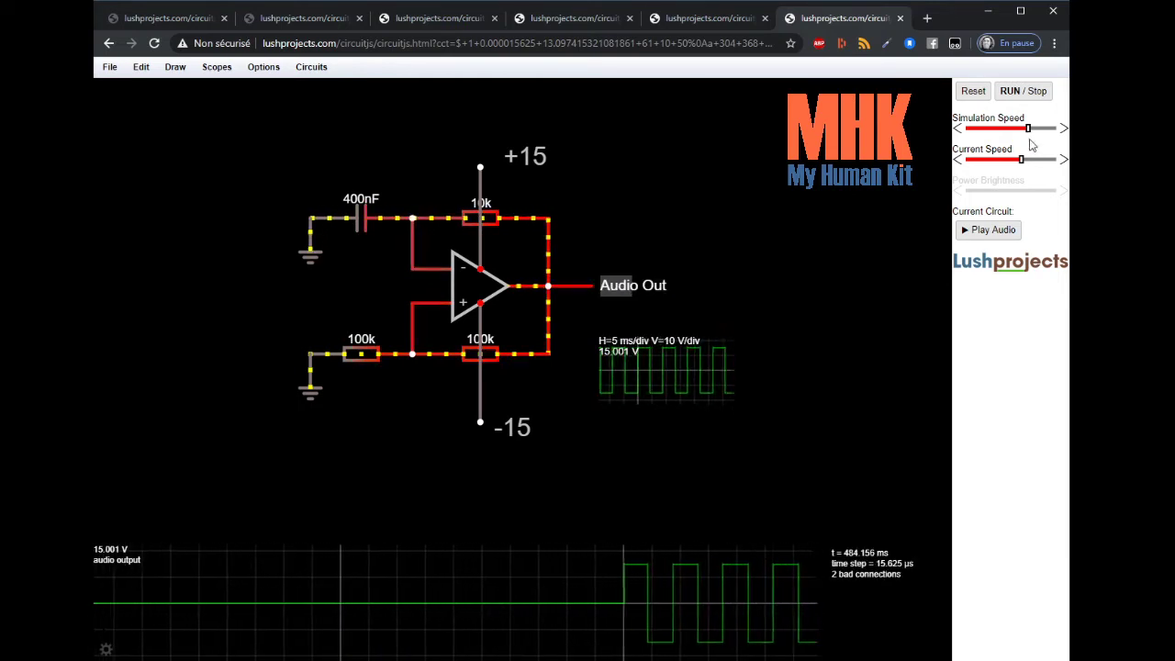
click(1027, 91)
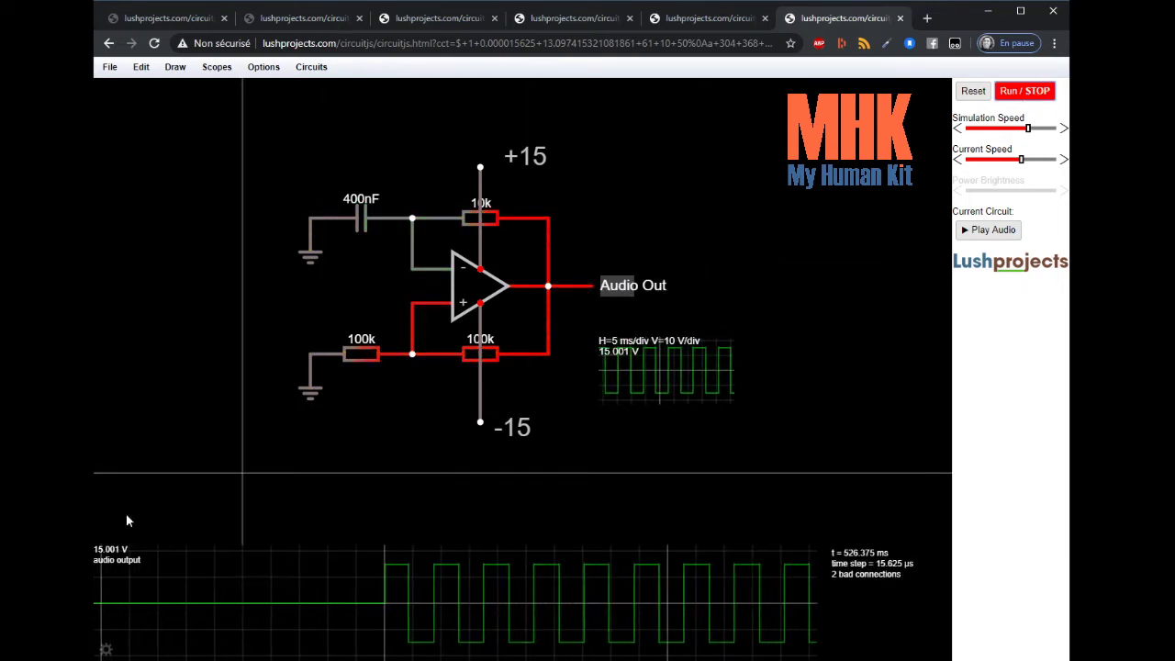
- Add a scope for the wire at the op-amp's inverting input, and run the simulation briefly to record its waveform
right_click(413, 220)
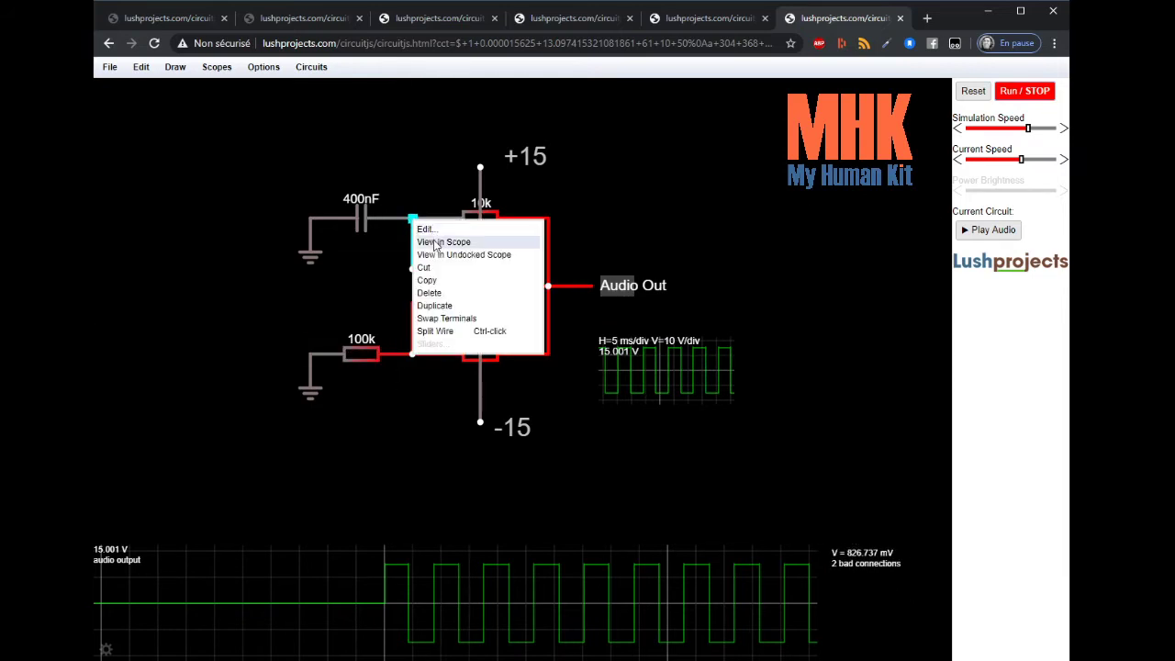
click(444, 242)
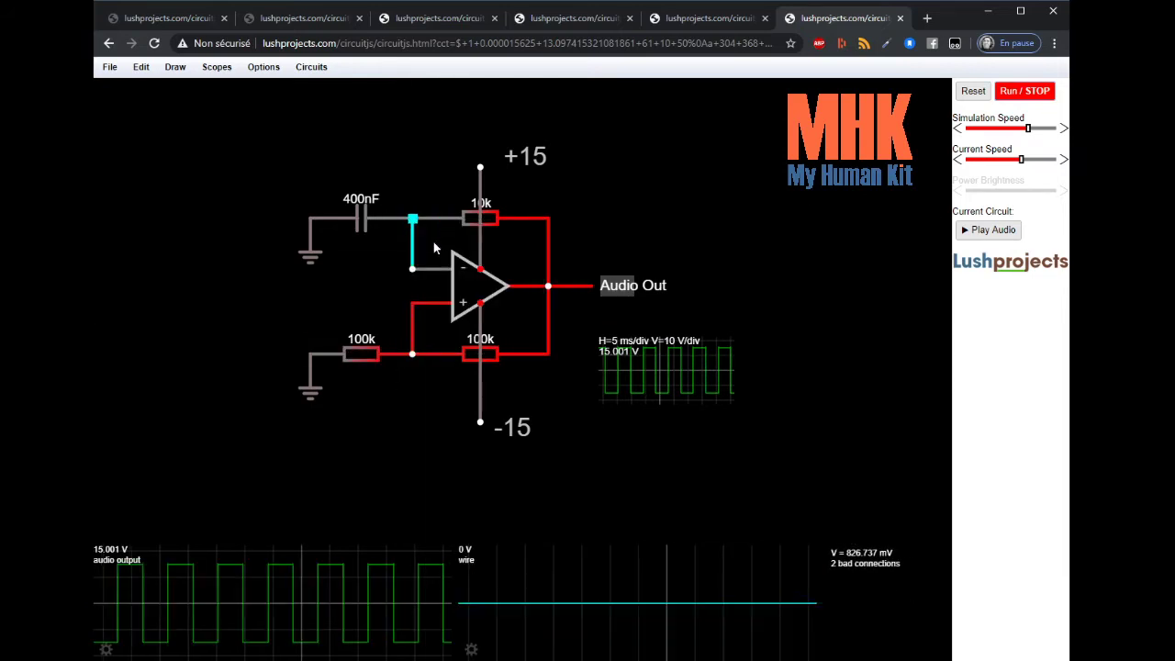
click(1025, 95)
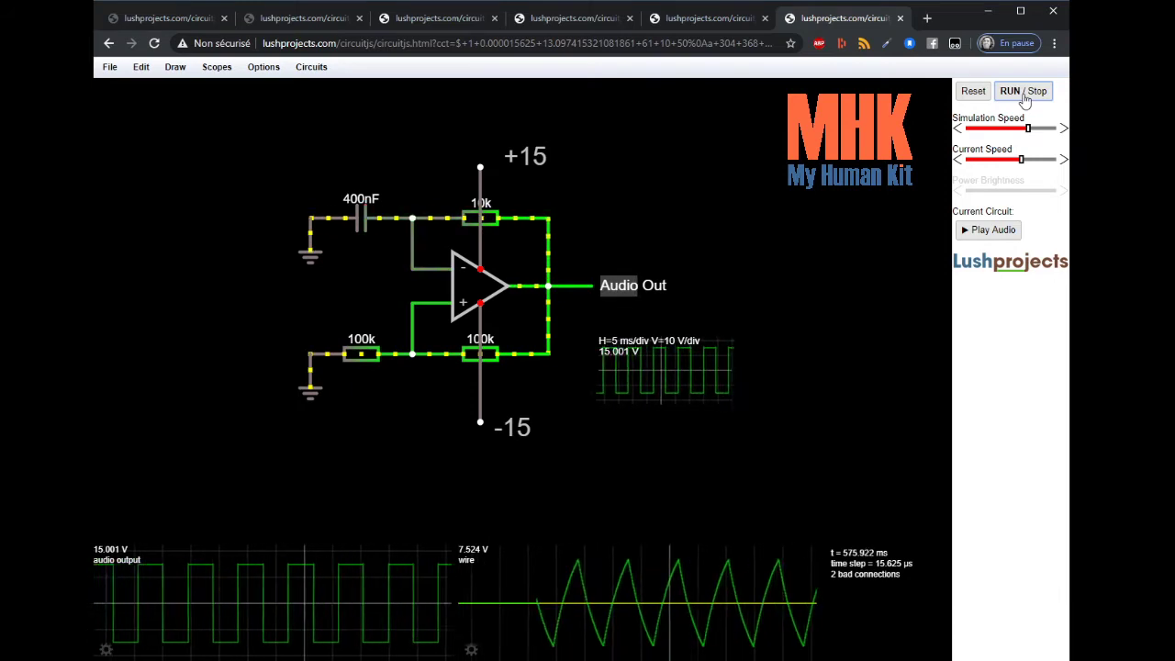
click(1025, 94)
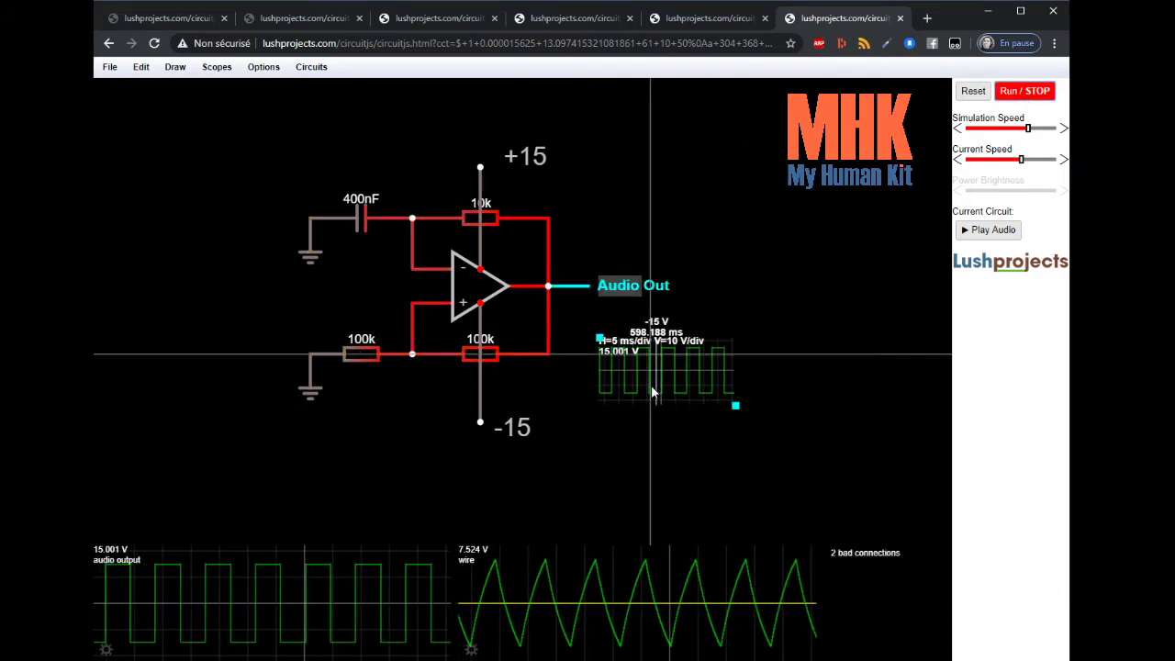
- Combine the inverting-input scope with the audio output scope, and run the simulation until the overlaid traces fill it
right_click(546, 598)
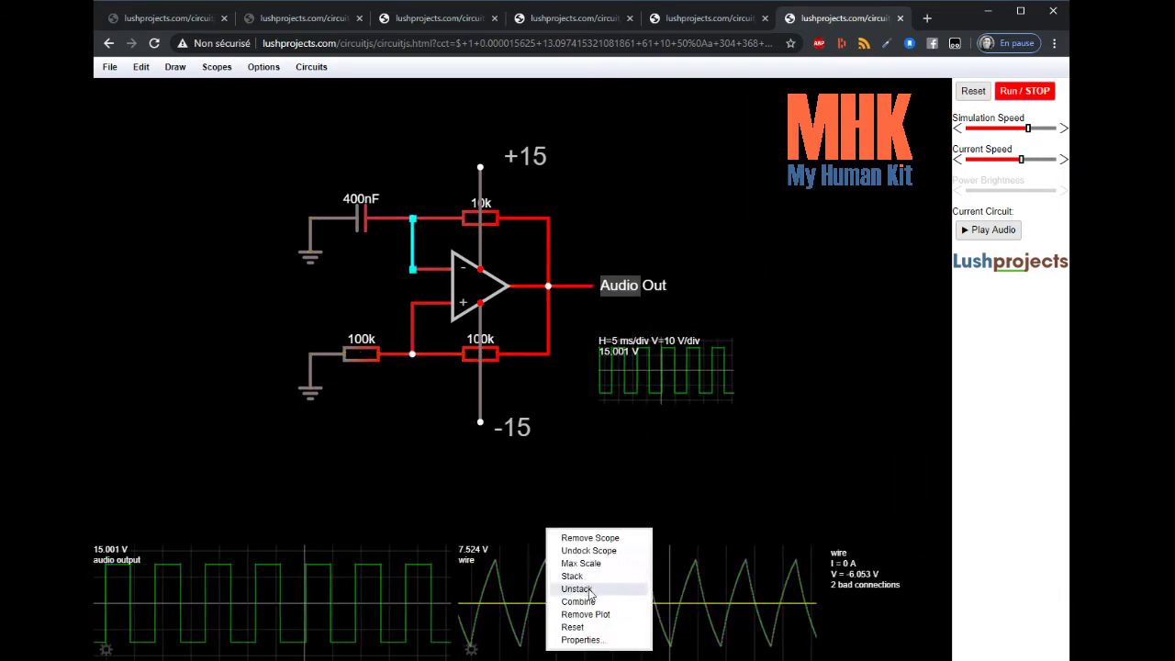
click(591, 600)
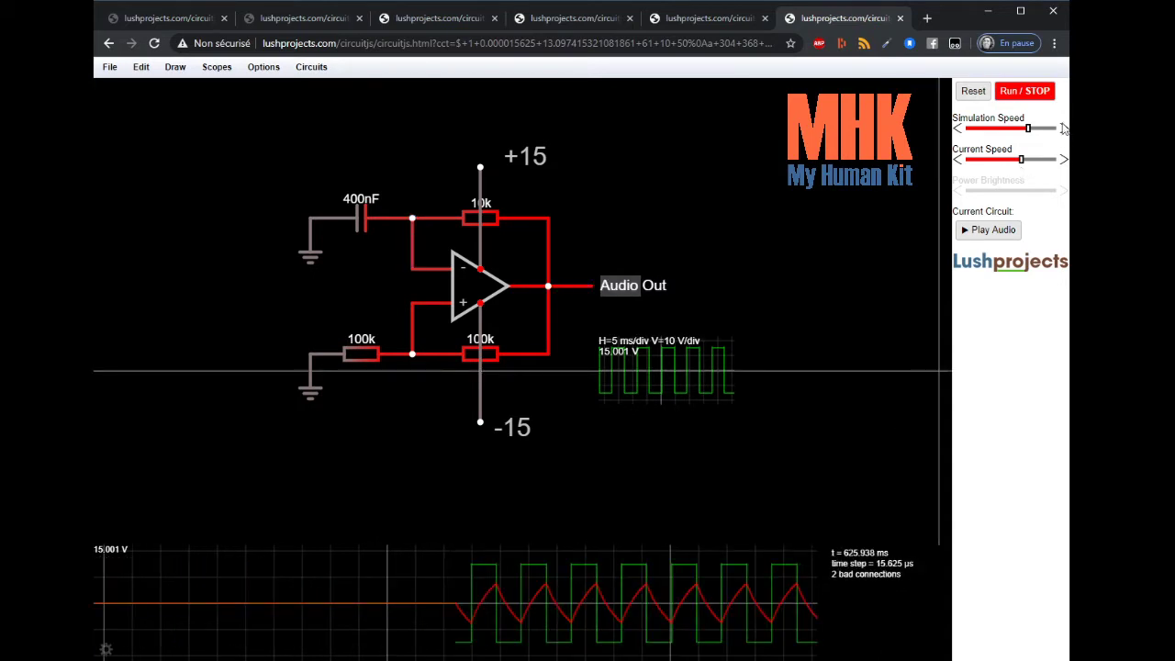
click(1015, 94)
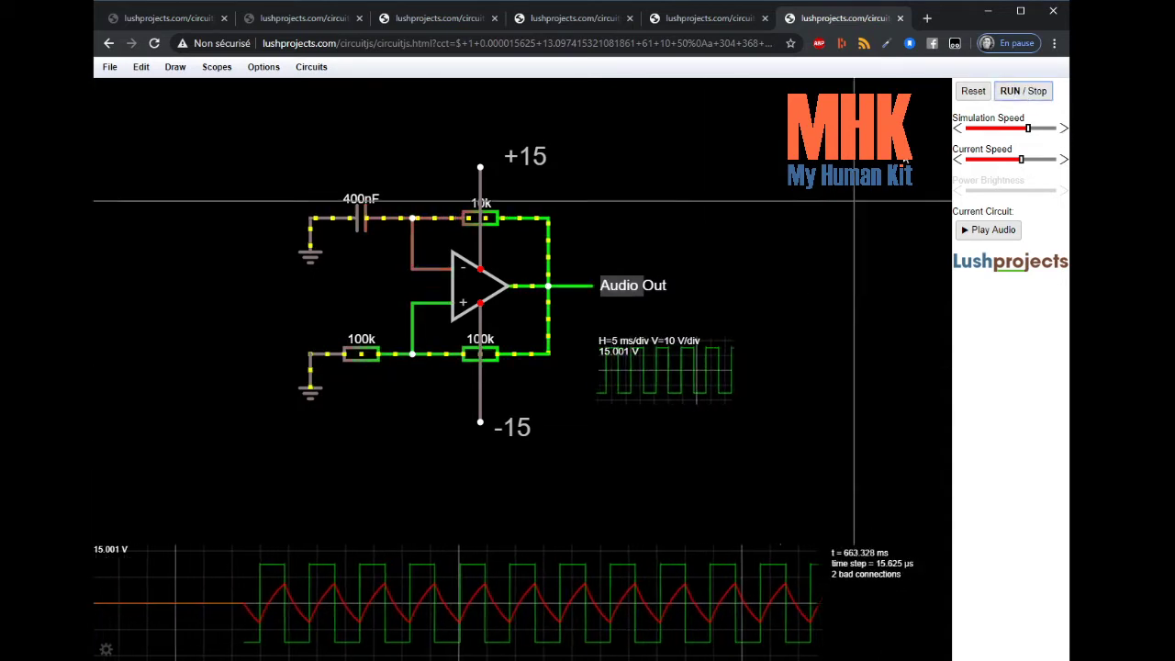
click(1019, 94)
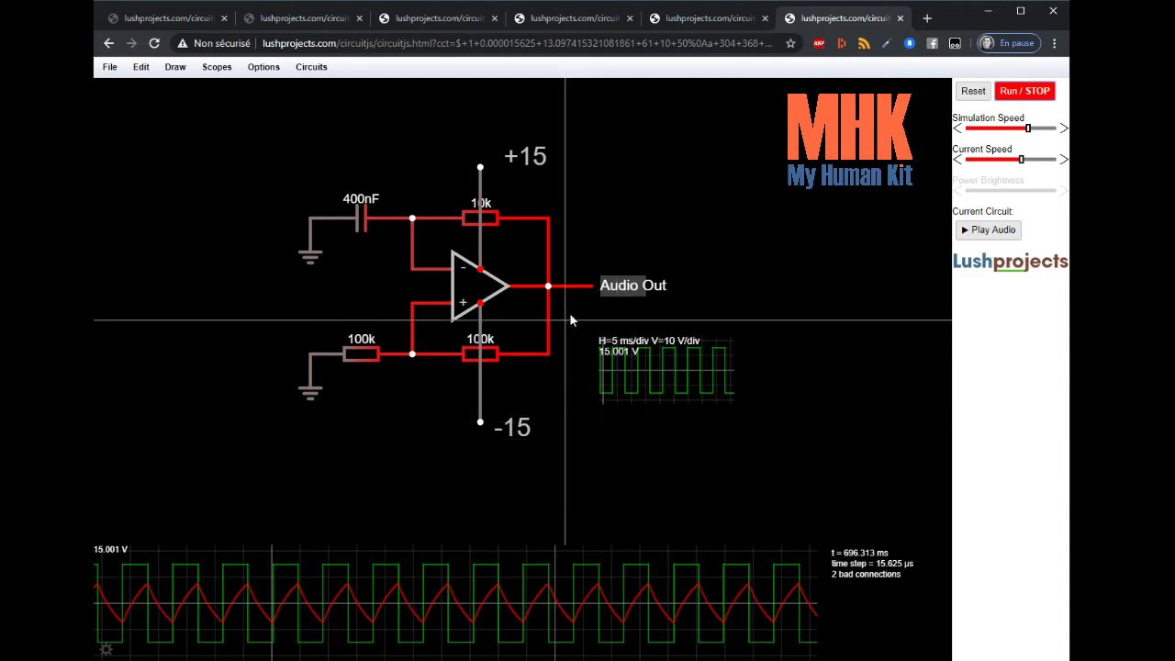
- Restart the simulation, raise the upper feedback resistor's resistance to 82k, and bring it back down to 22k
mouse_move(423, 269)
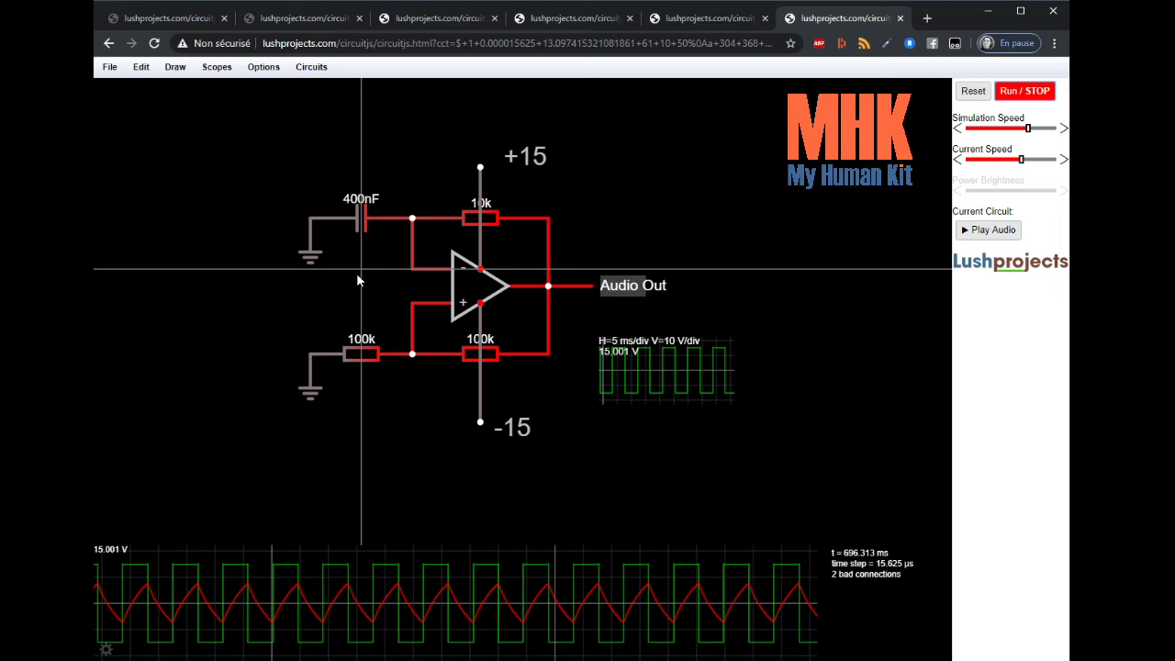
click(1013, 93)
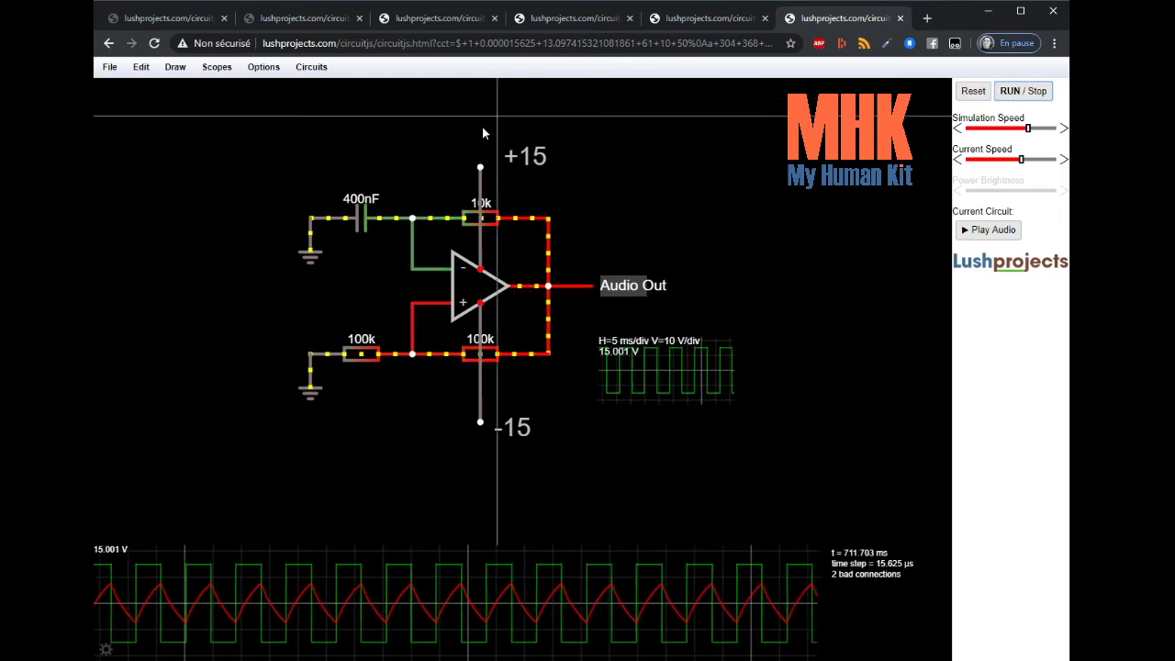
mouse_move(486, 225)
scroll(486, 225, up, 5)
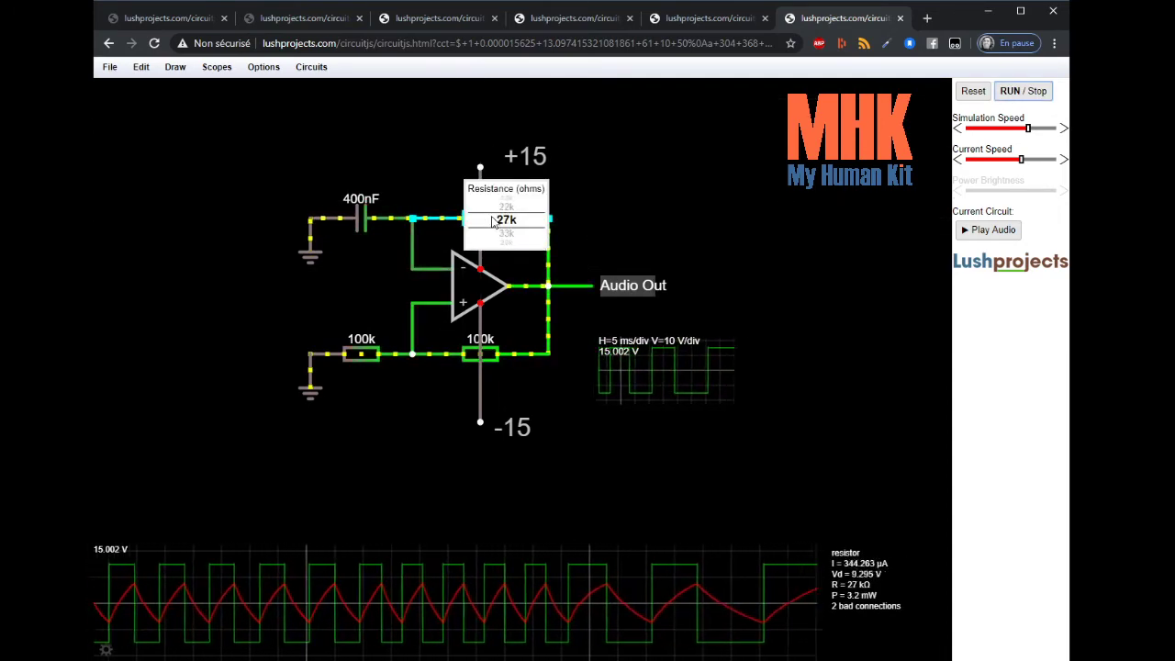
scroll(493, 223, up, 6)
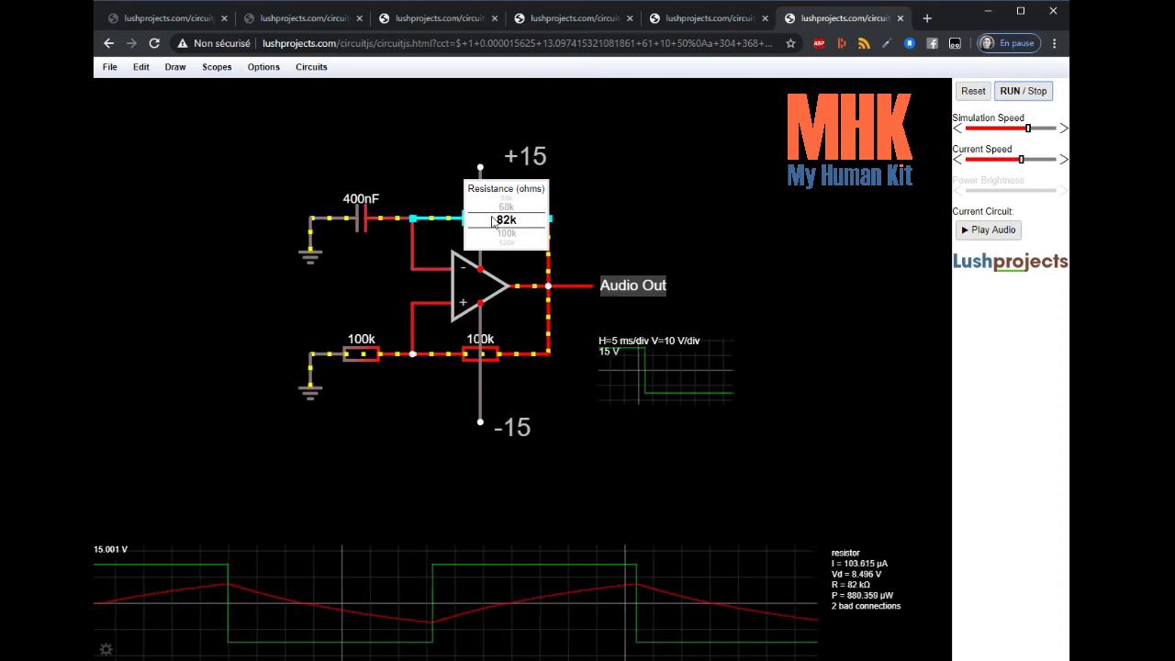
scroll(493, 224, down, 5)
scroll(493, 223, down, 2)
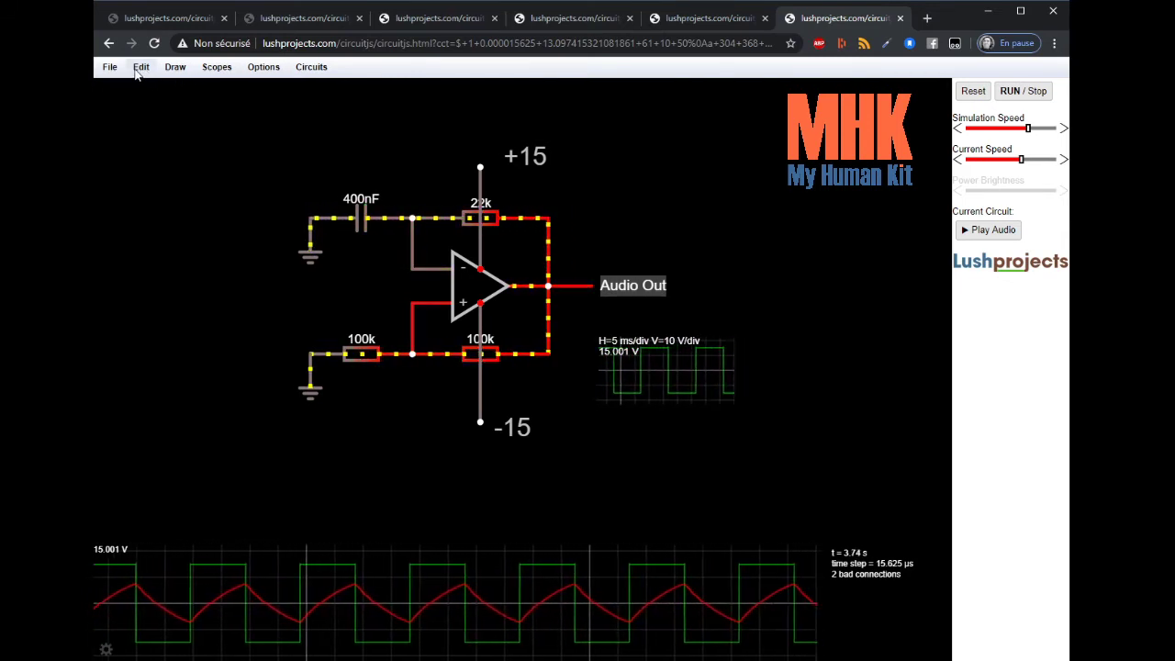
- Add a potentiometer in the empty area to the right of the +15 label
click(175, 68)
mouse_move(182, 114)
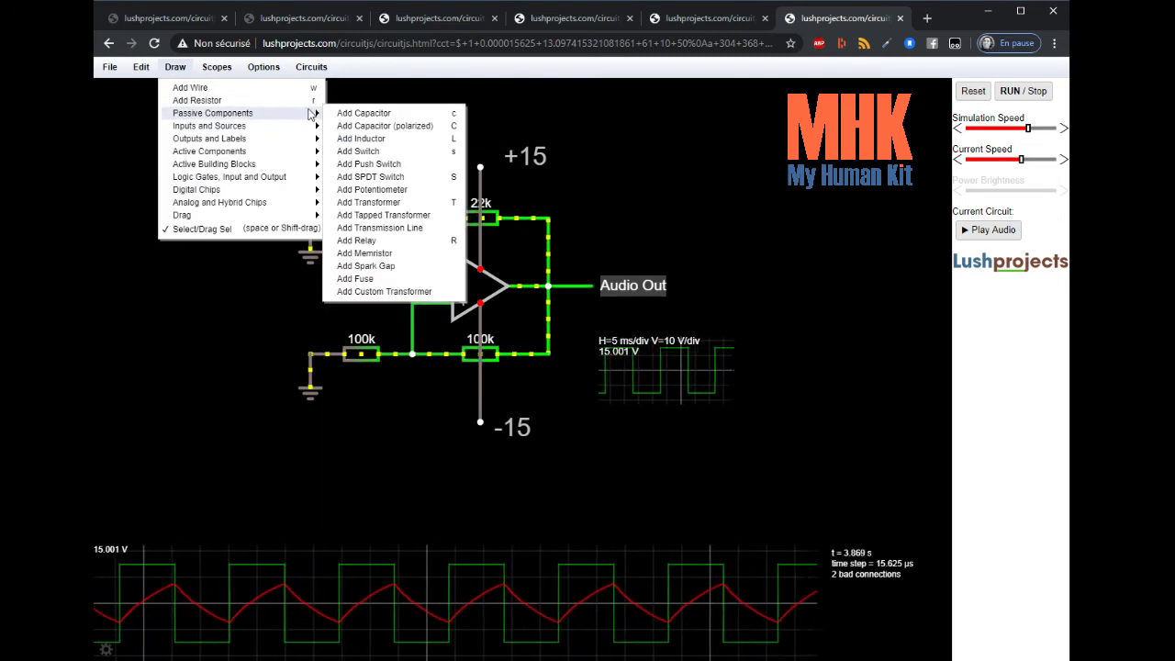
click(368, 192)
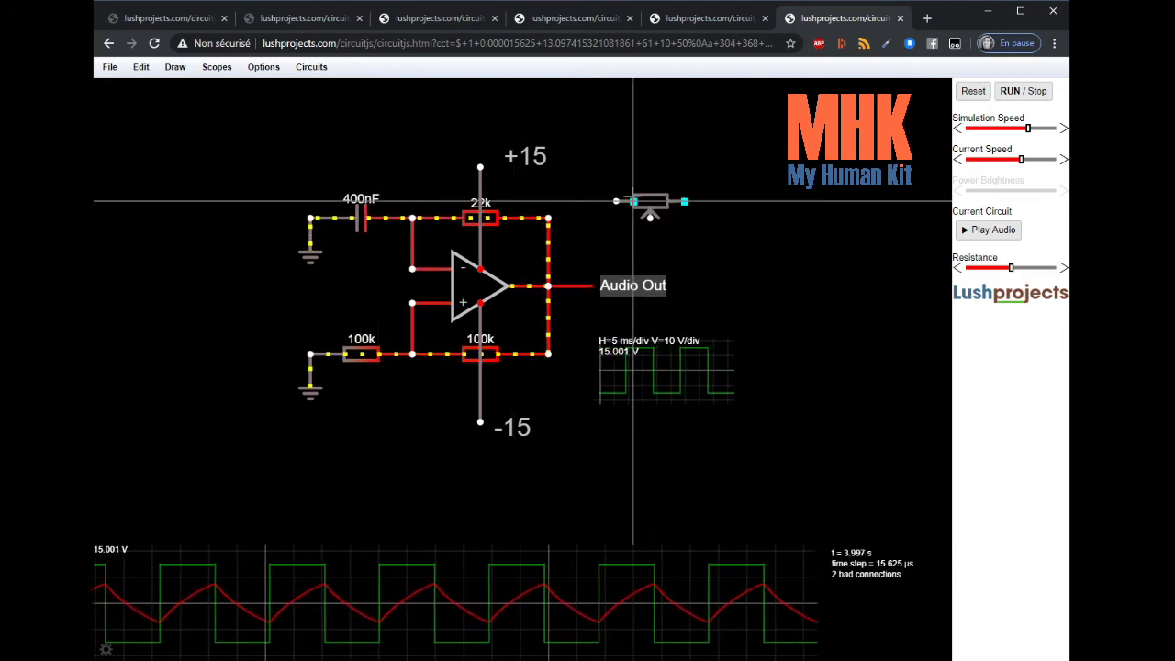
drag(634, 199, 752, 186)
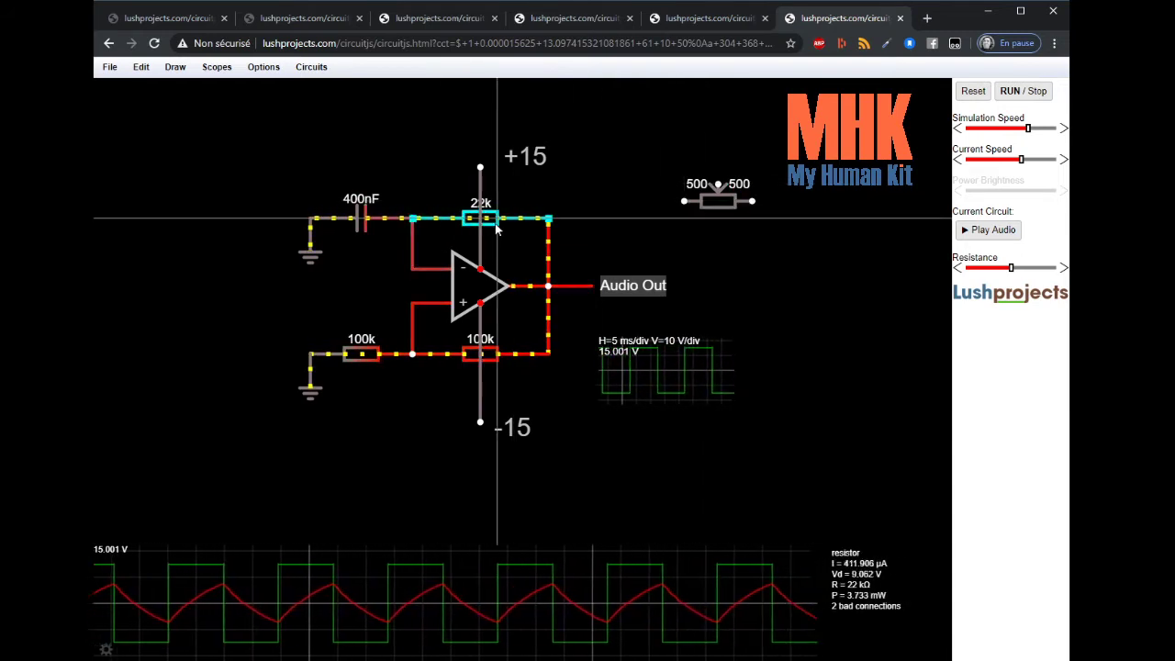
- Replace the 22k feedback resistor with the potentiometer, and wire the potentiometer's wiper to the capacitor's node at the inverting input
drag(506, 218, 474, 133)
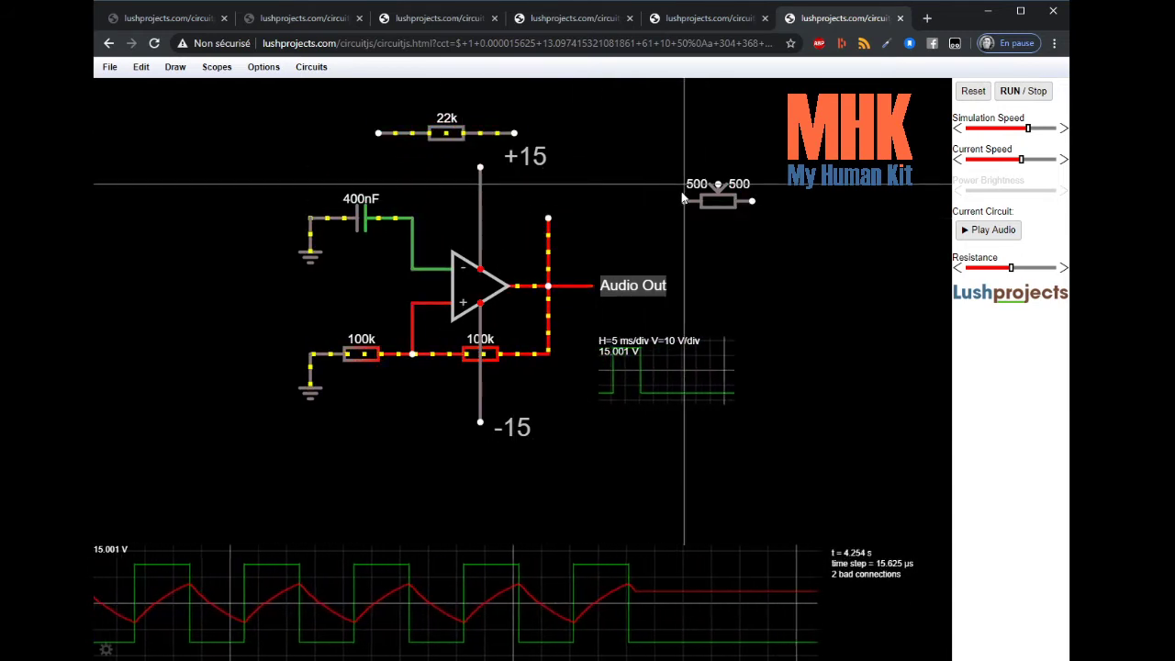
drag(698, 200, 480, 224)
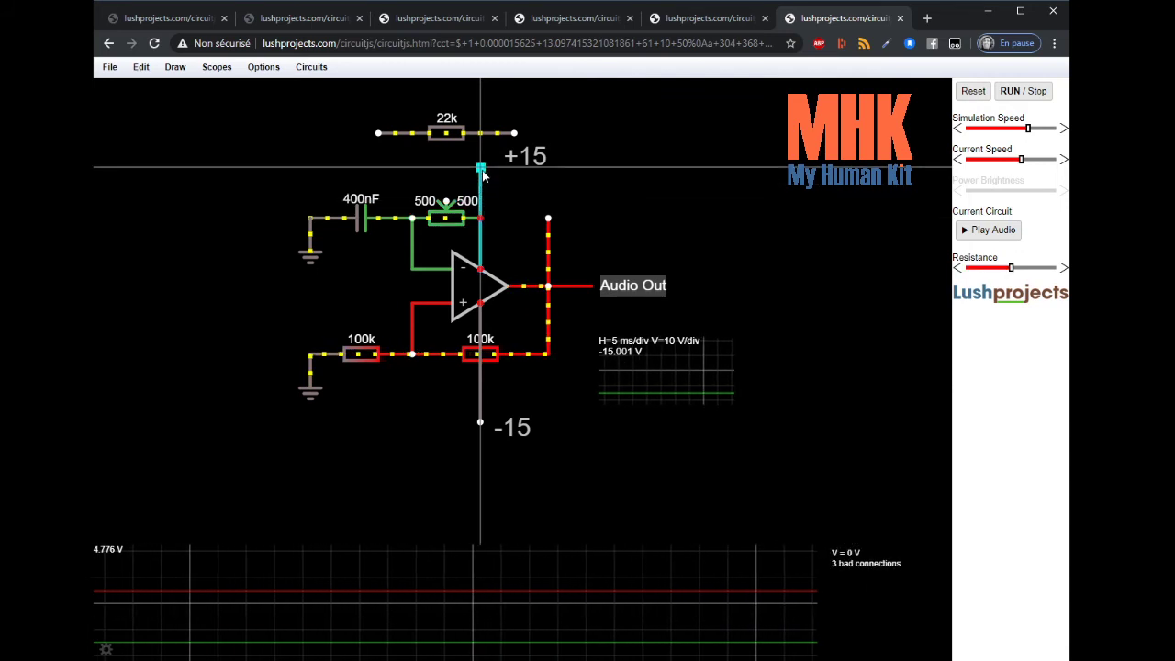
drag(484, 175, 496, 237)
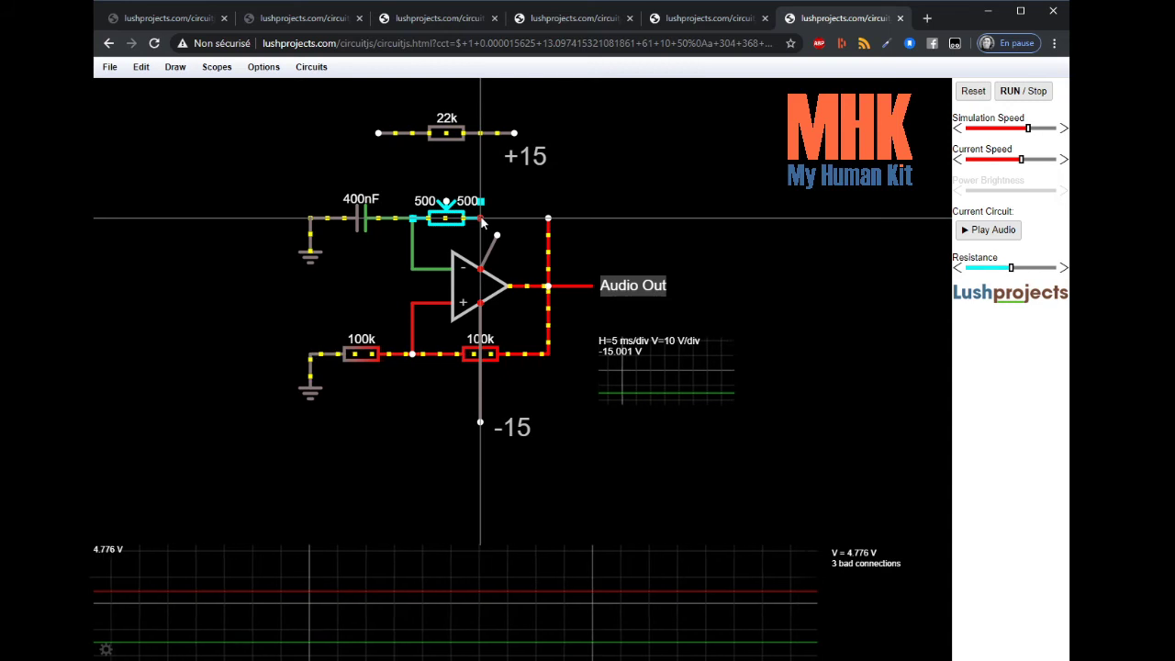
mouse_move(484, 216)
mouse_down()
mouse_move(552, 217)
mouse_move(432, 217)
mouse_move(480, 218)
mouse_up()
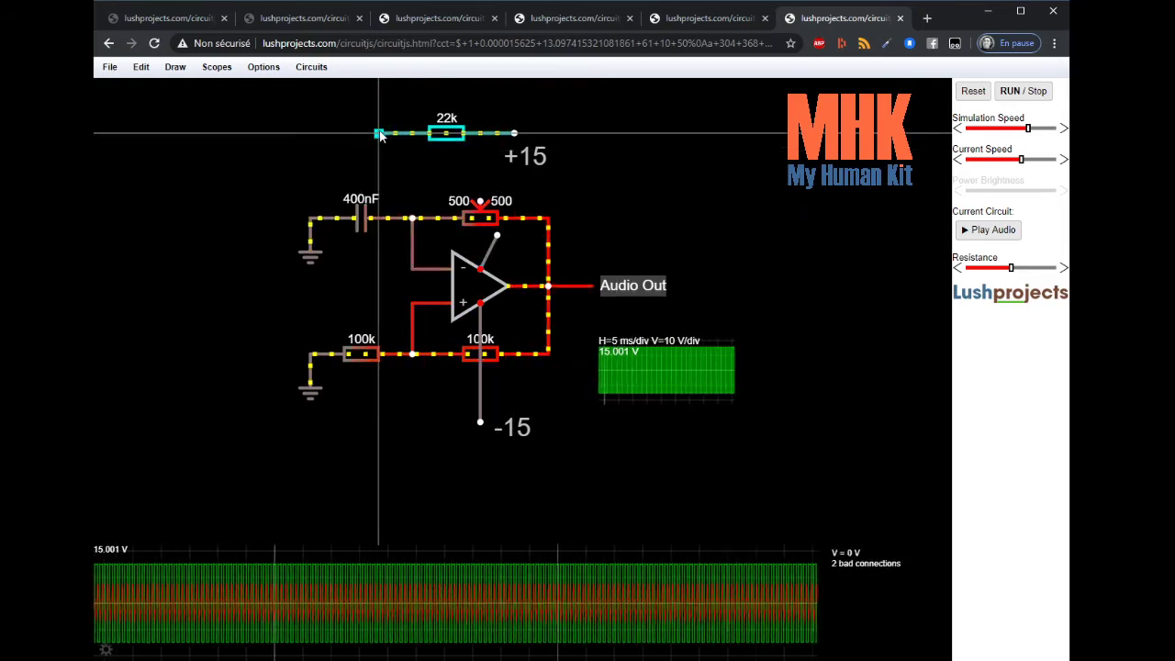
key(Delete)
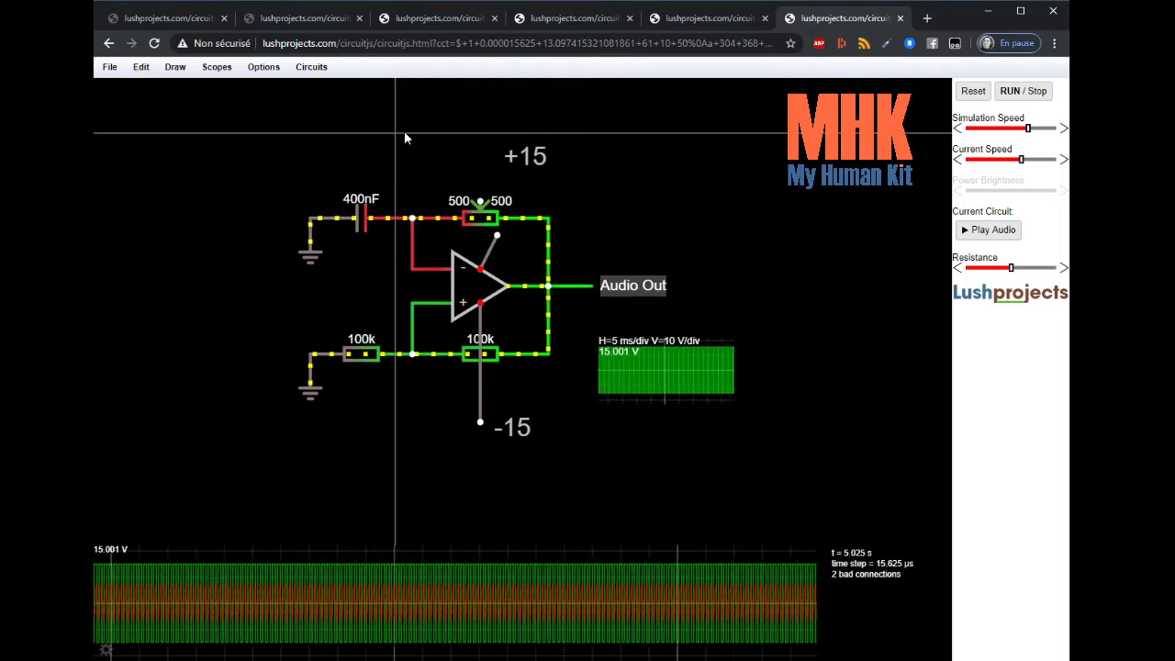
drag(412, 217, 480, 201)
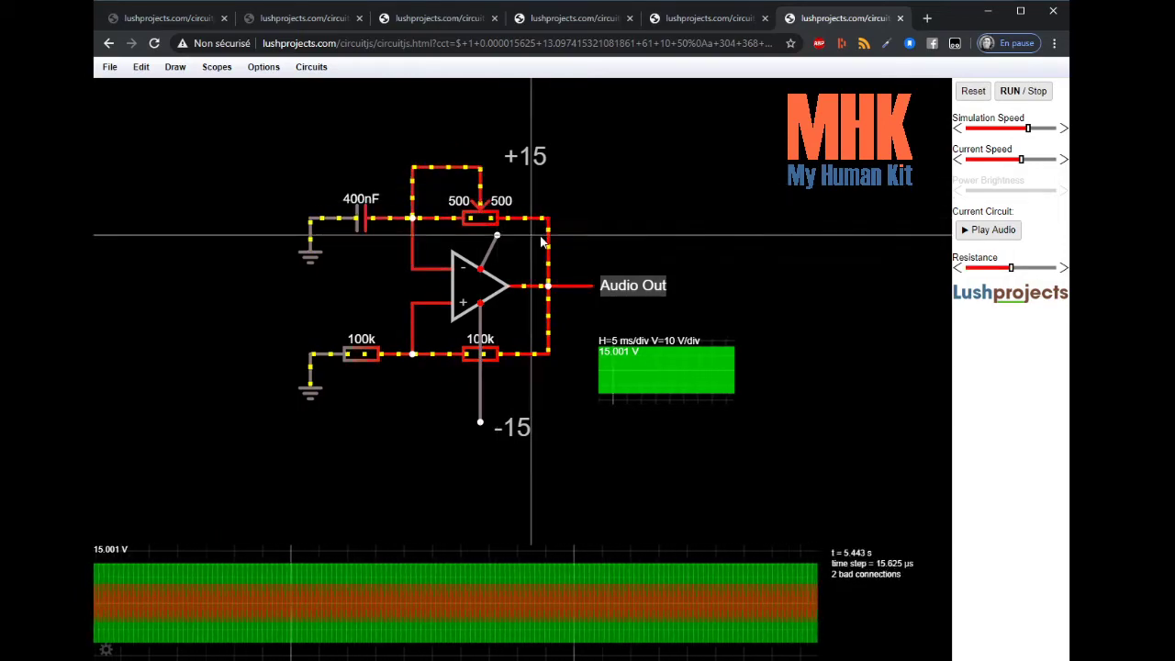
- Set the feedback potentiometer's total resistance to 10k
double_click(495, 230)
double_click(526, 326)
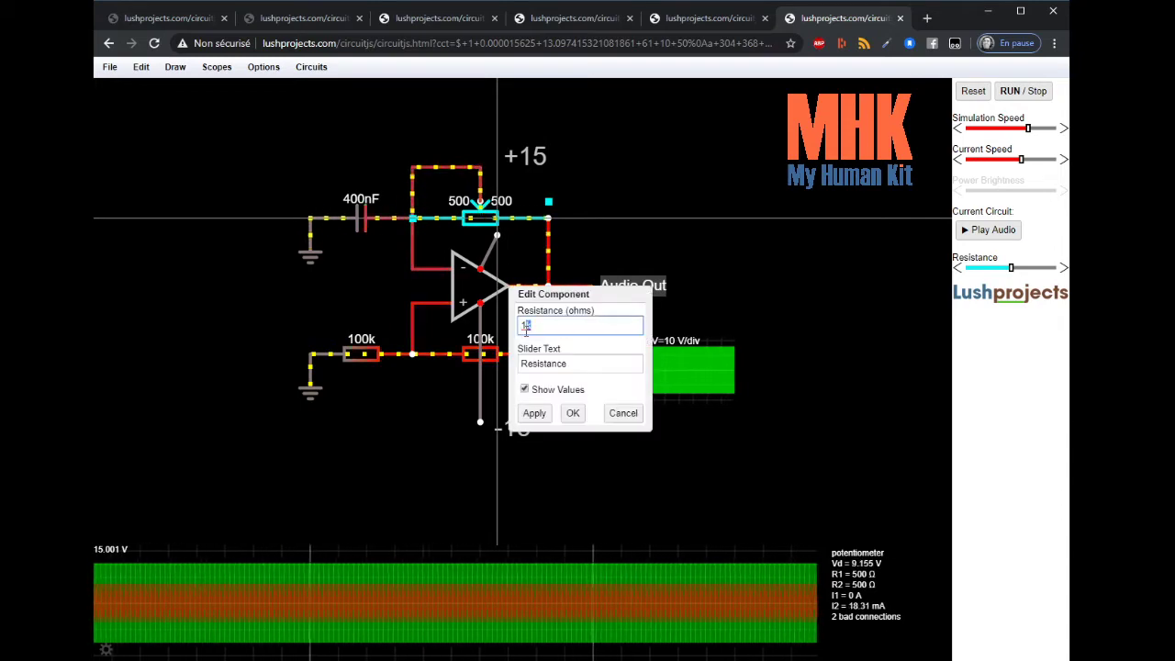
text(10)
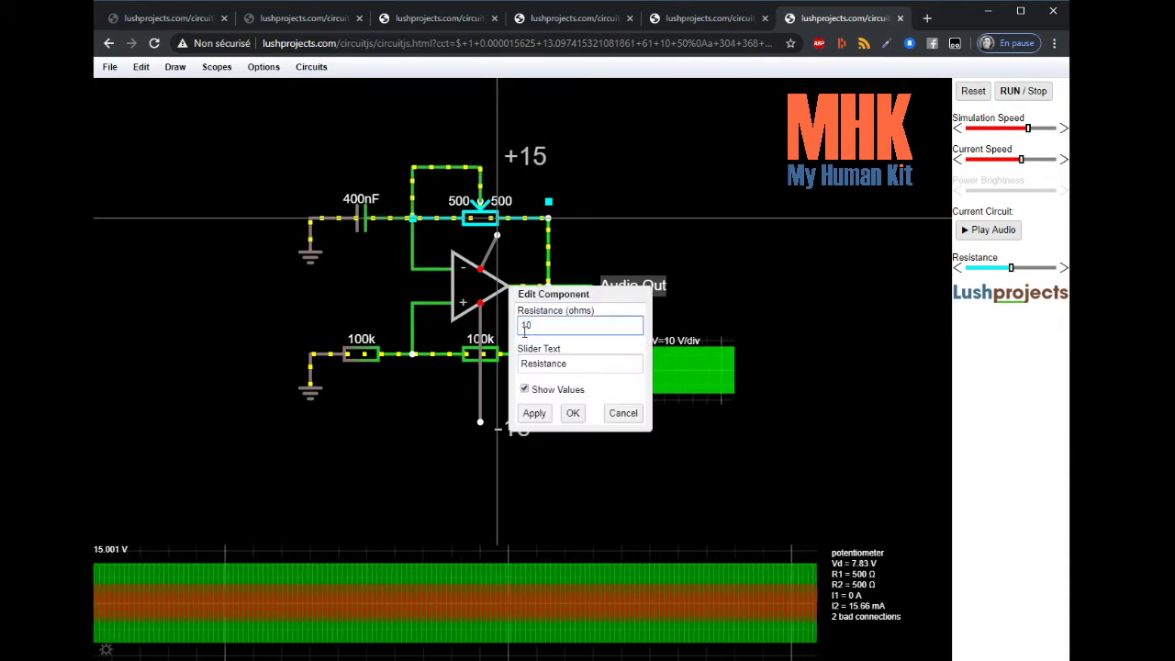
text(k)
click(540, 413)
click(571, 413)
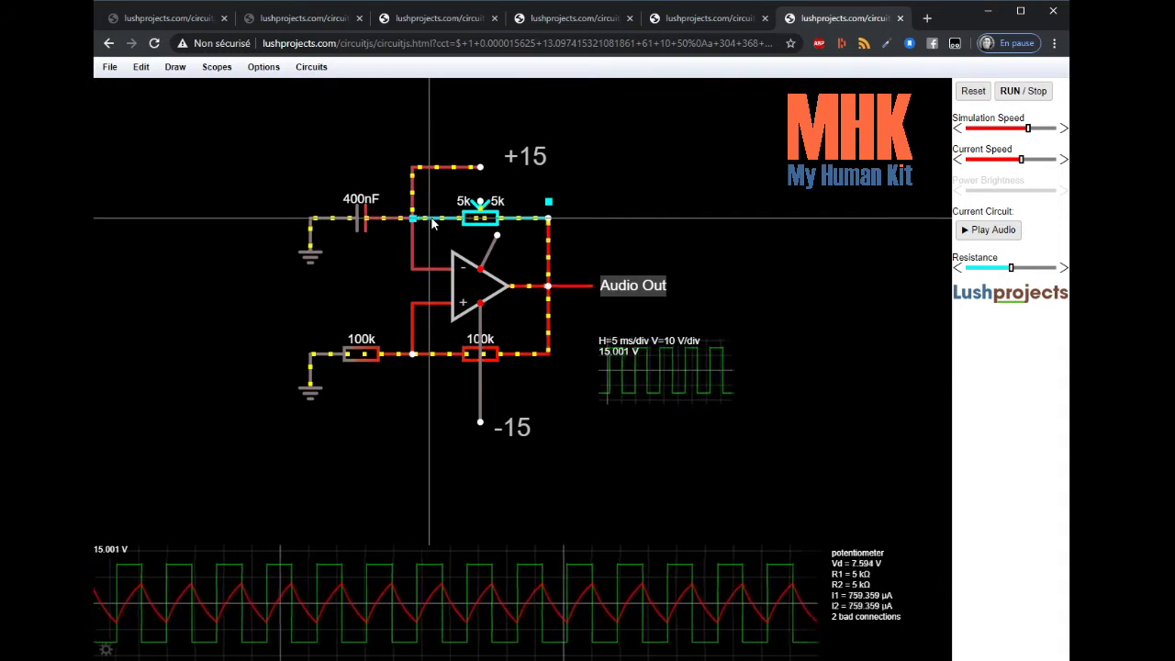
- Shorten the potentiometer from its capacitor side to shift its wiper toward the output, and reconnect the wiper and shortened end to the capacitor's node
drag(413, 221, 430, 220)
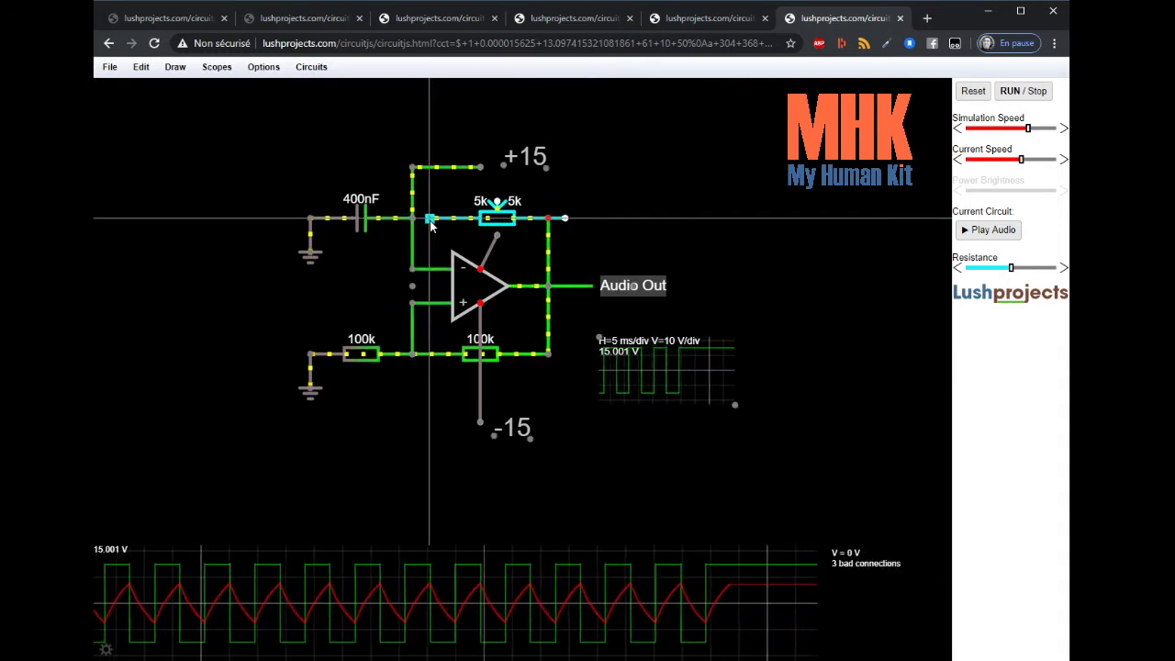
drag(566, 220, 550, 221)
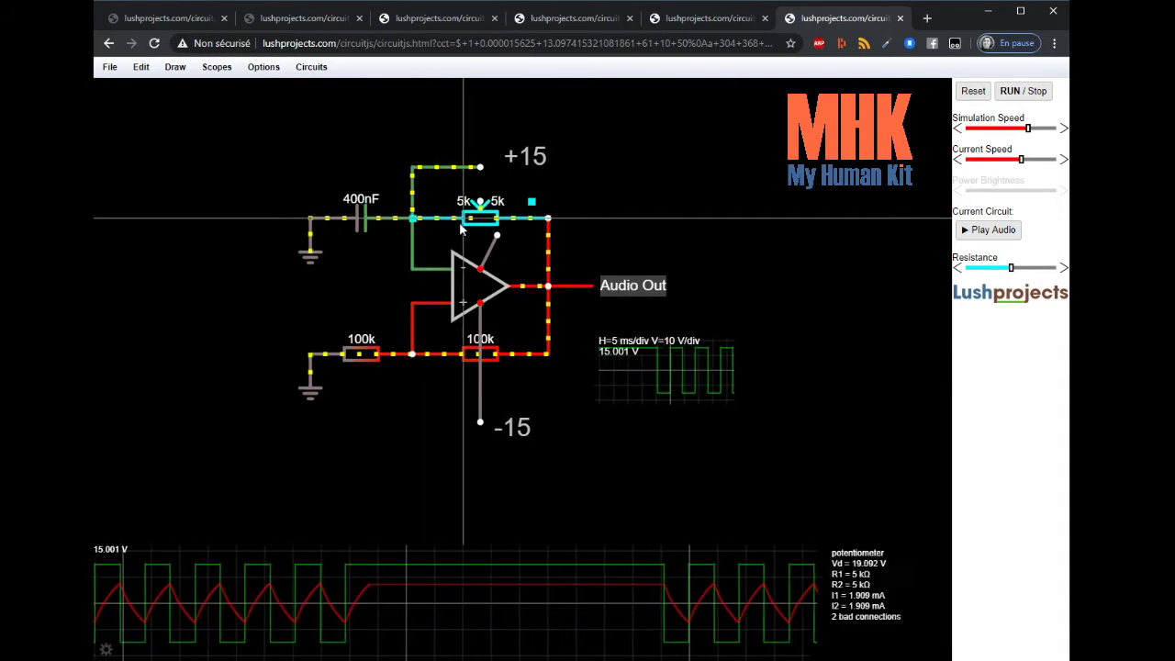
drag(418, 225, 448, 226)
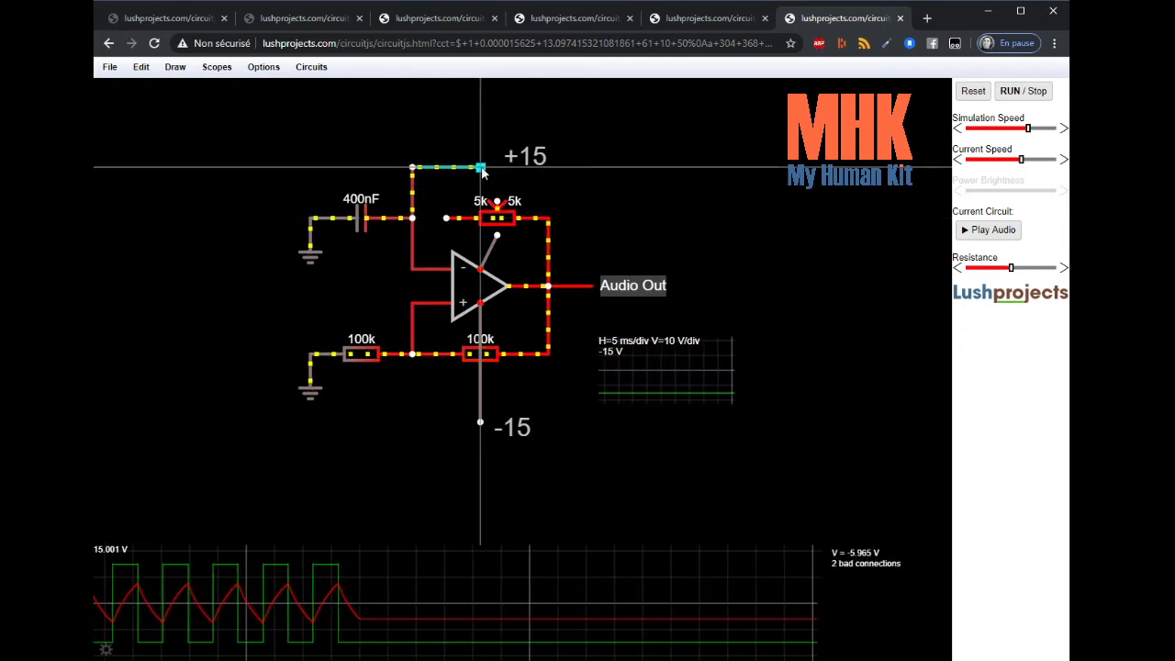
drag(482, 168, 498, 168)
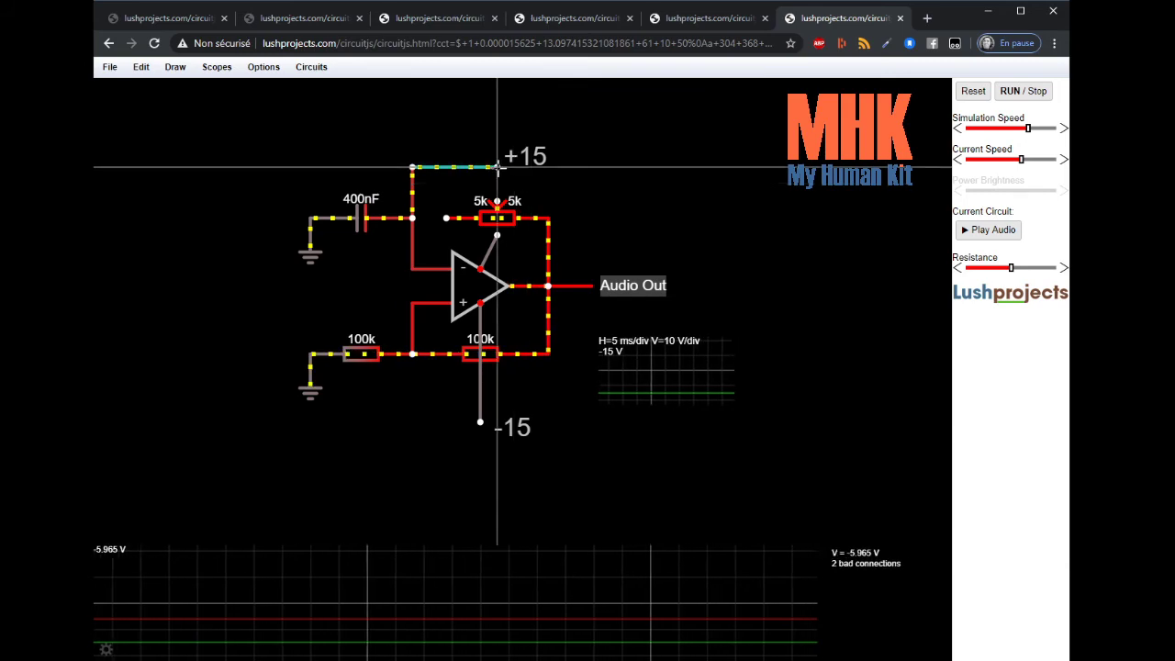
drag(497, 167, 497, 200)
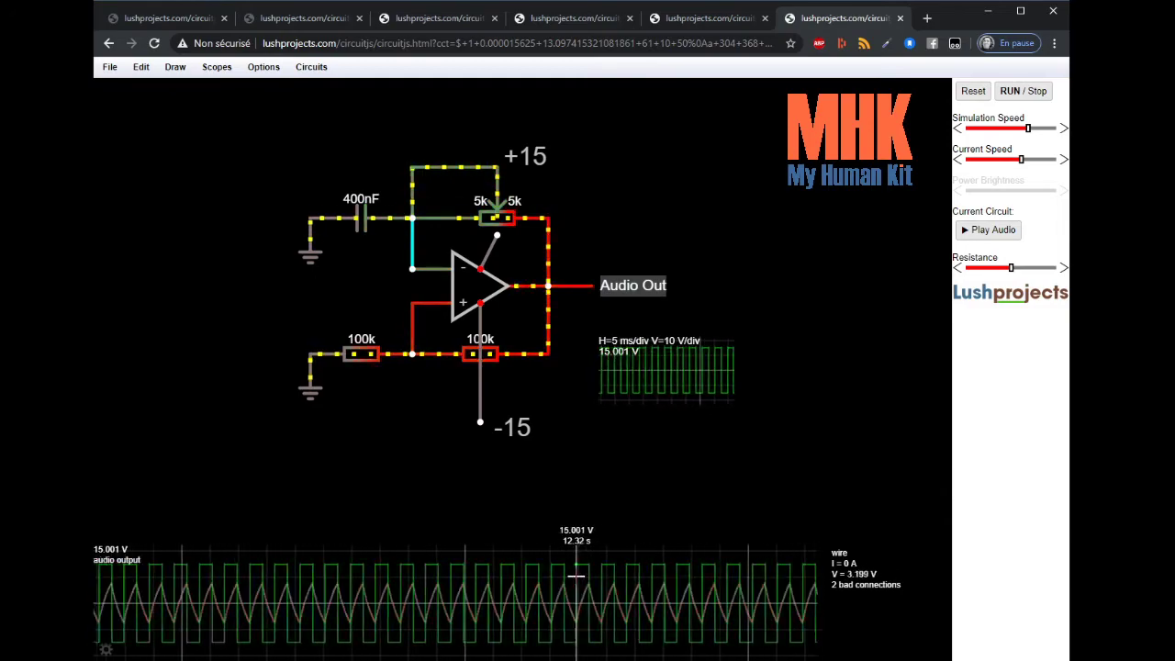
- Enable the frequency readout in the properties of the combined waveform scope
right_click(577, 576)
click(599, 637)
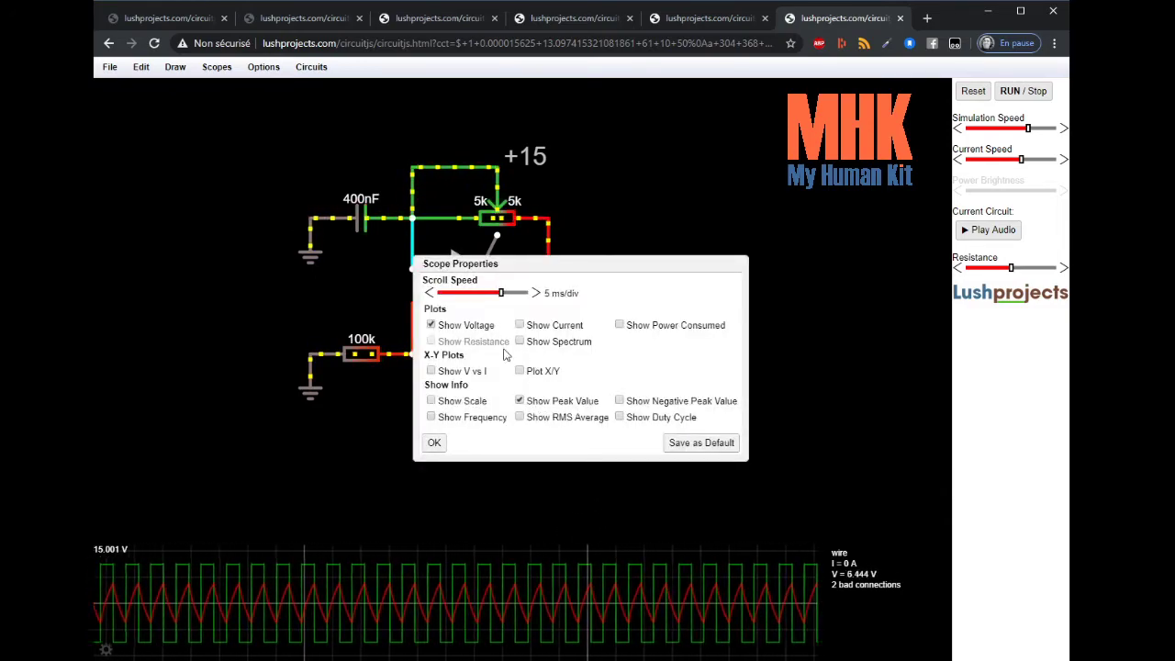
click(477, 418)
click(434, 444)
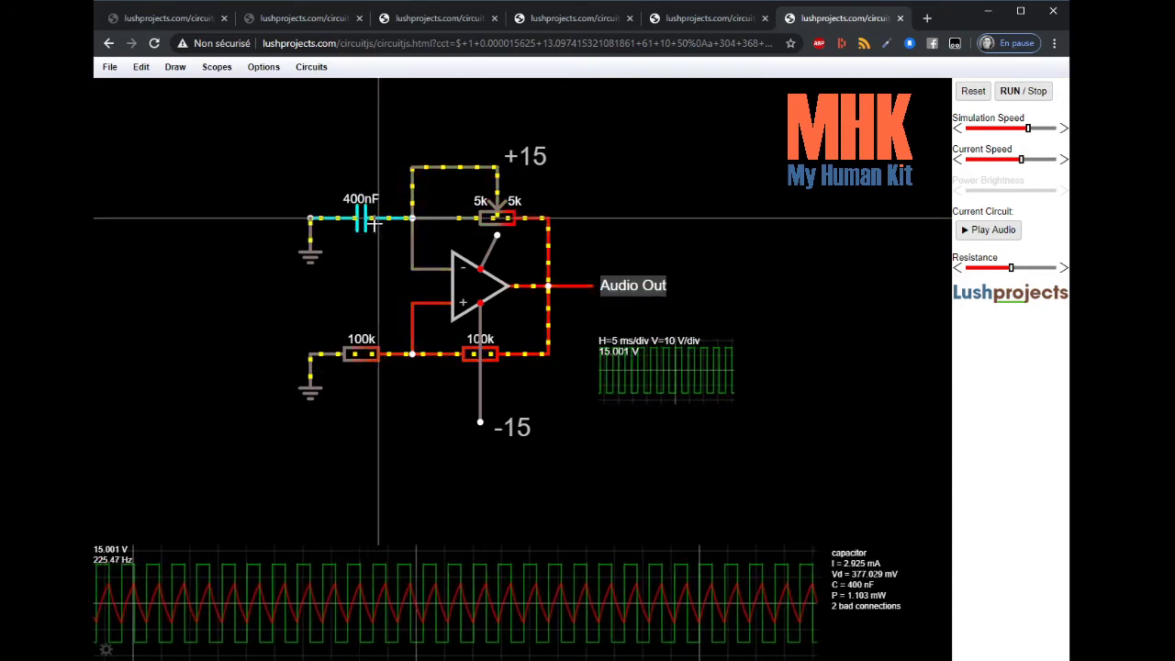
- Raise the capacitor's capacitance to 560 nF, and bring it down to 220 nF
scroll(358, 217, up, 1)
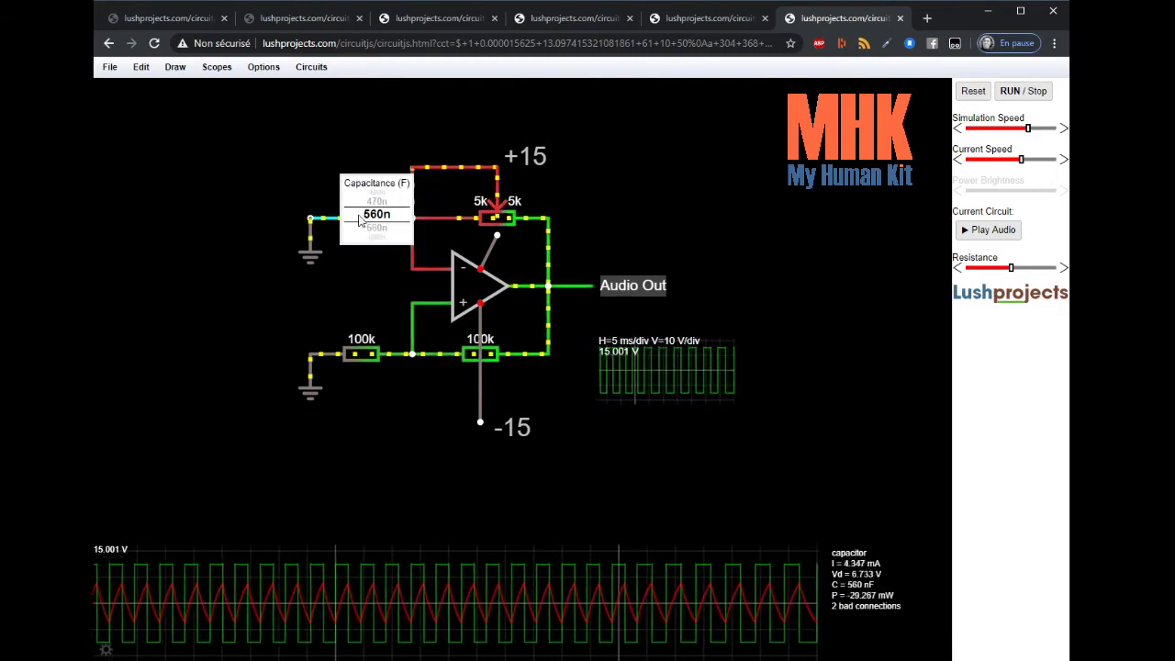
scroll(359, 219, down, 4)
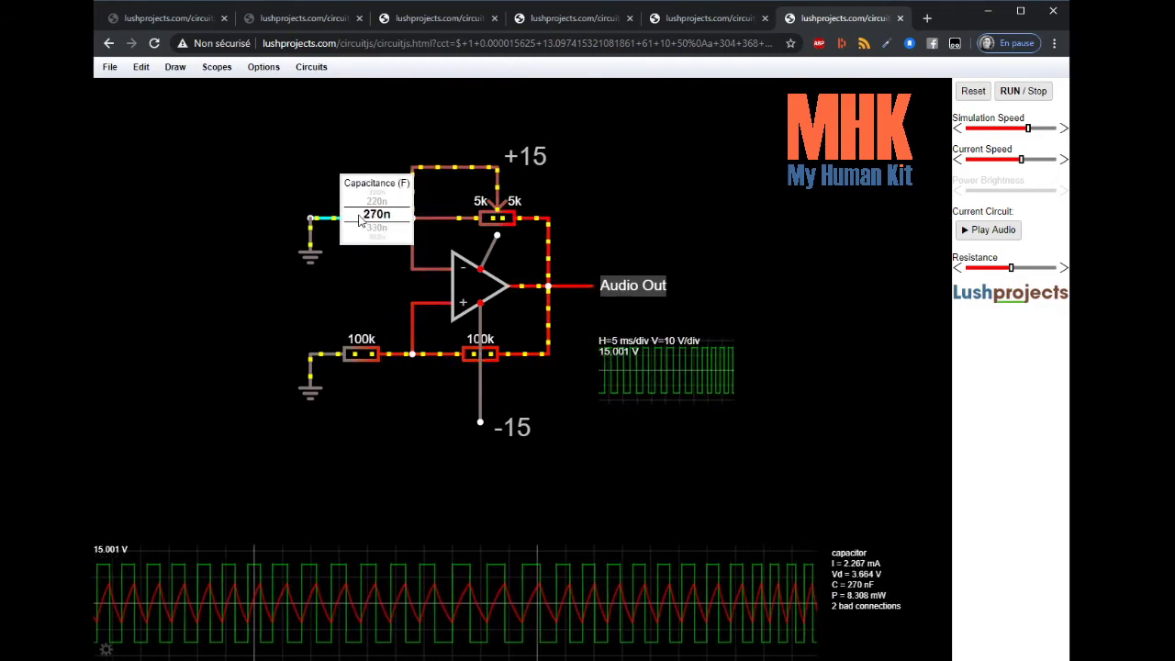
scroll(359, 221, down, 1)
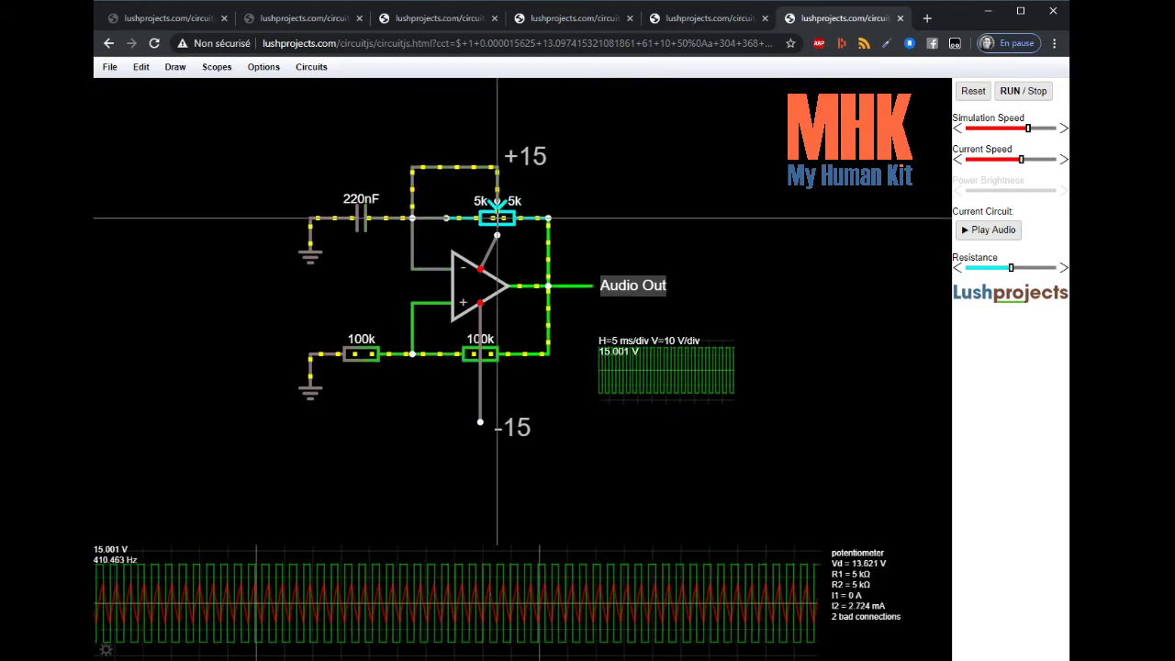
- Vary the potentiometer's wiper position to both sides of its midpoint, ending with a split of 5.4k and 4.6k
scroll(497, 204, down, 1)
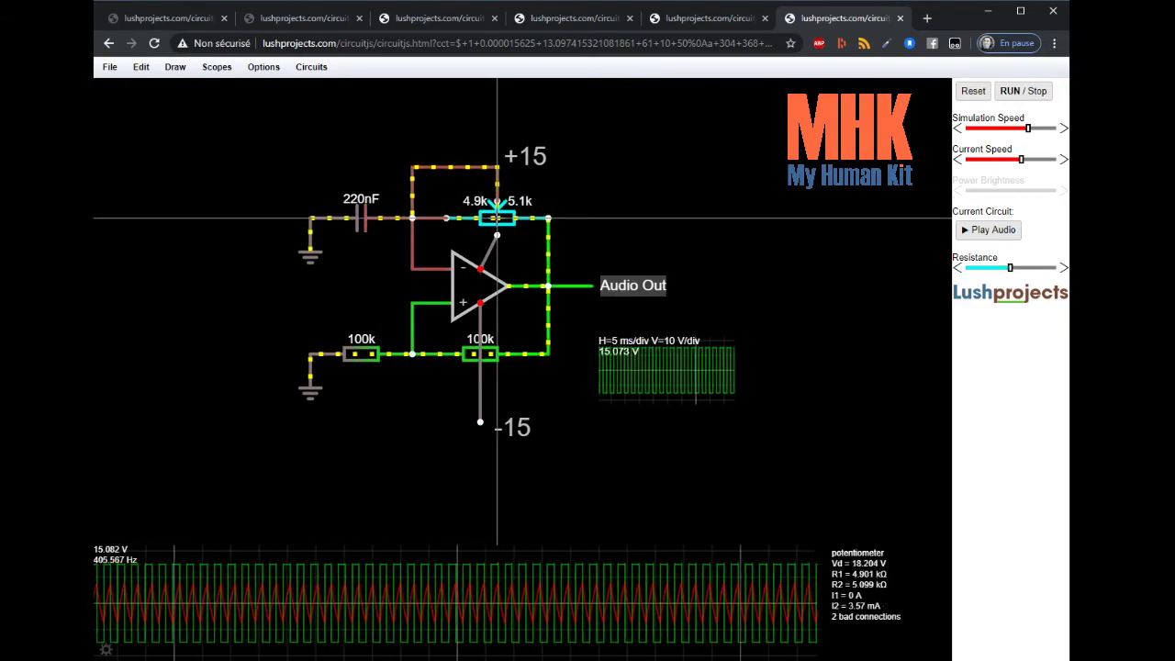
scroll(497, 204, down, 1)
scroll(497, 204, up, 3)
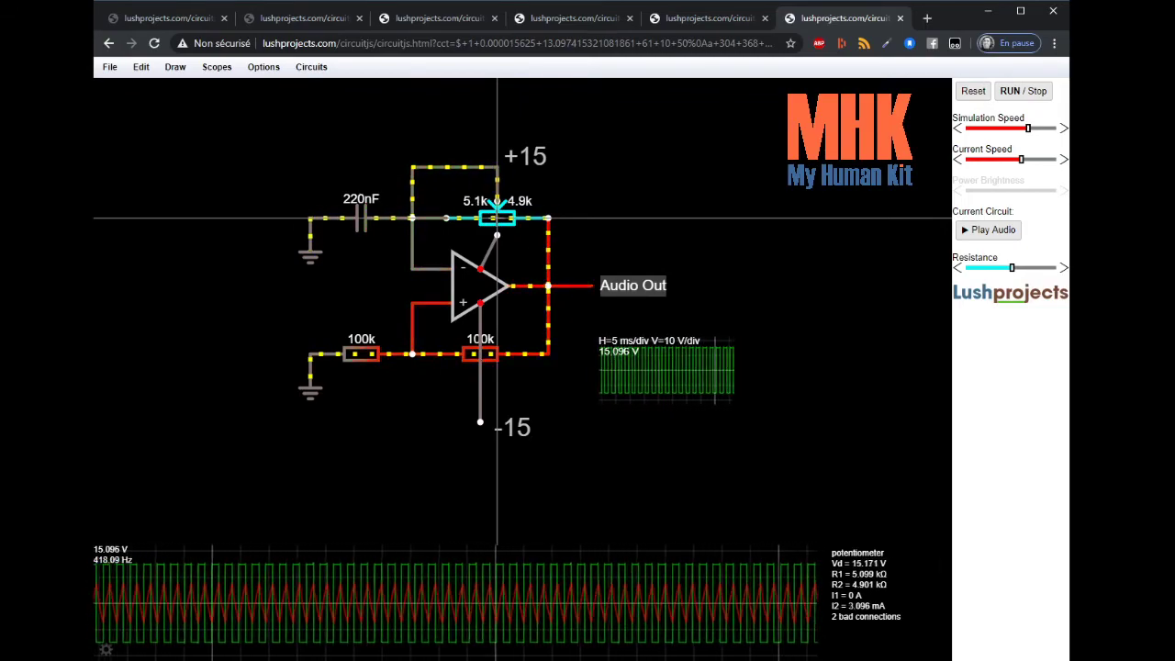
scroll(496, 204, up, 1)
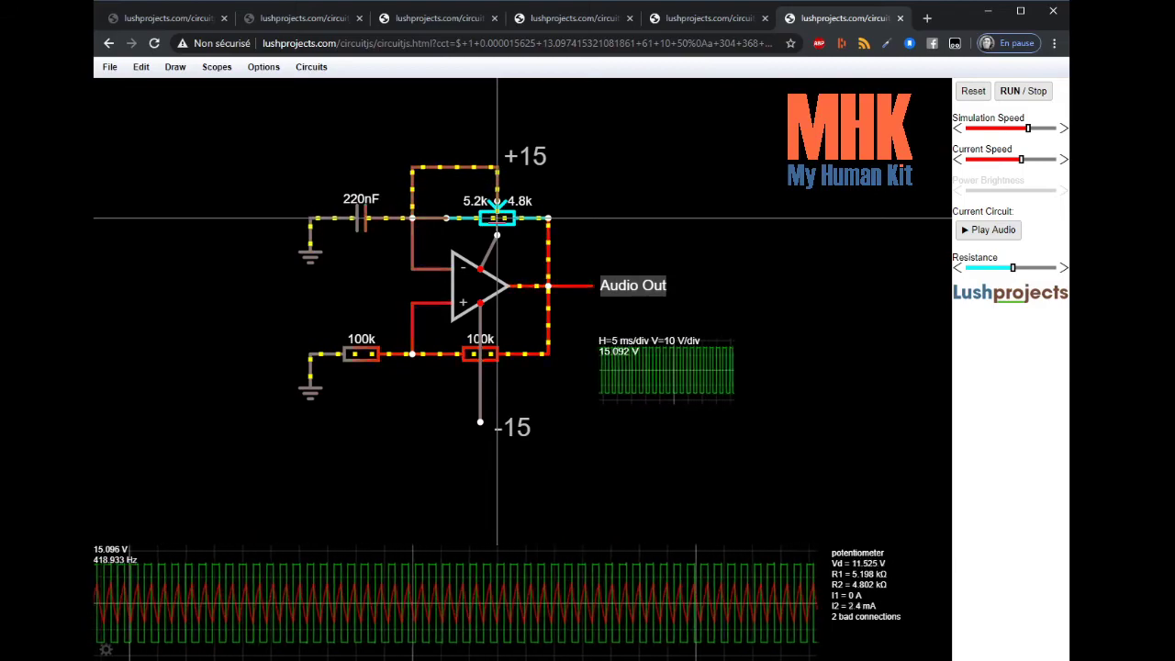
scroll(497, 204, up, 2)
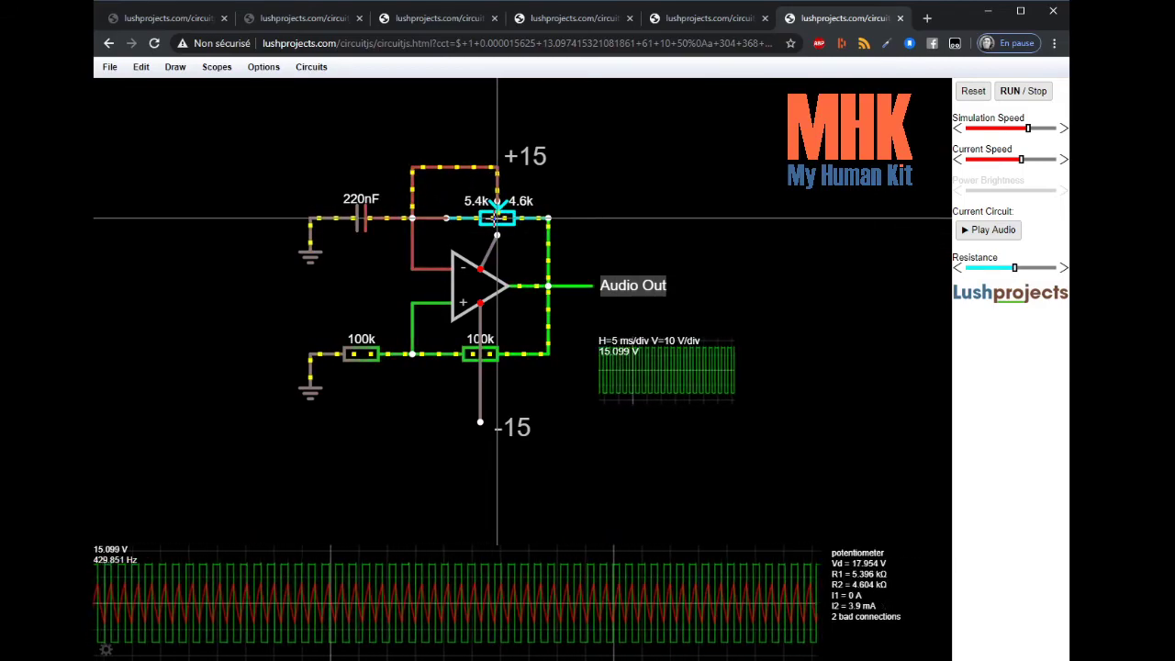
scroll(497, 217, up, 2)
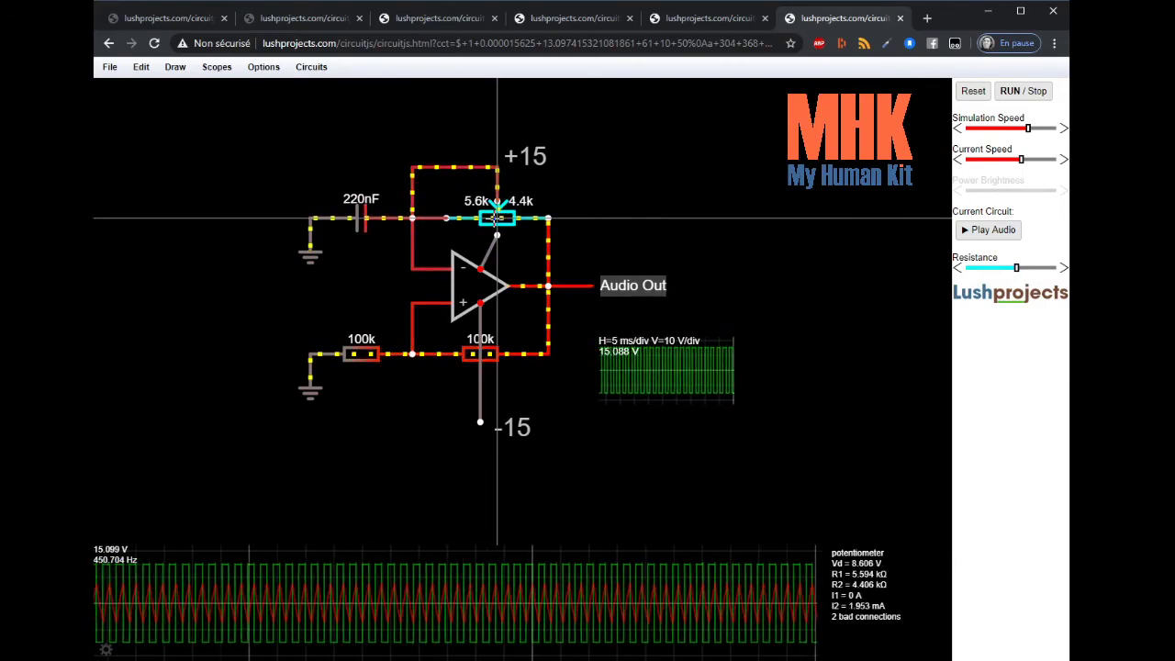
scroll(496, 218, down, 1)
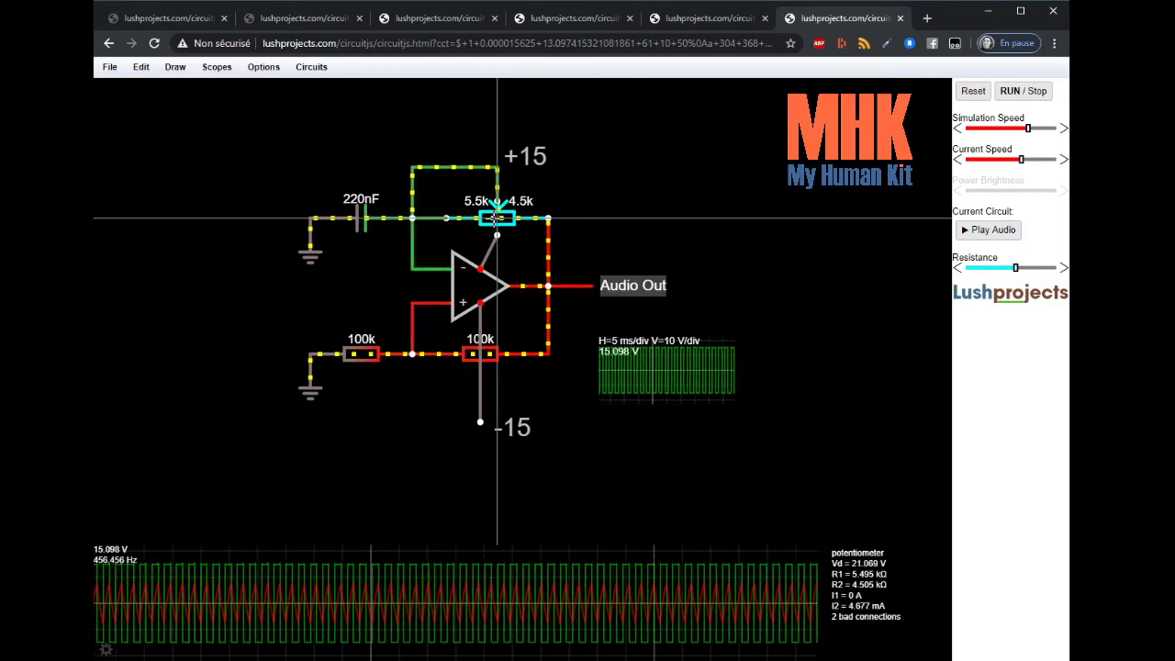
scroll(496, 218, down, 1)
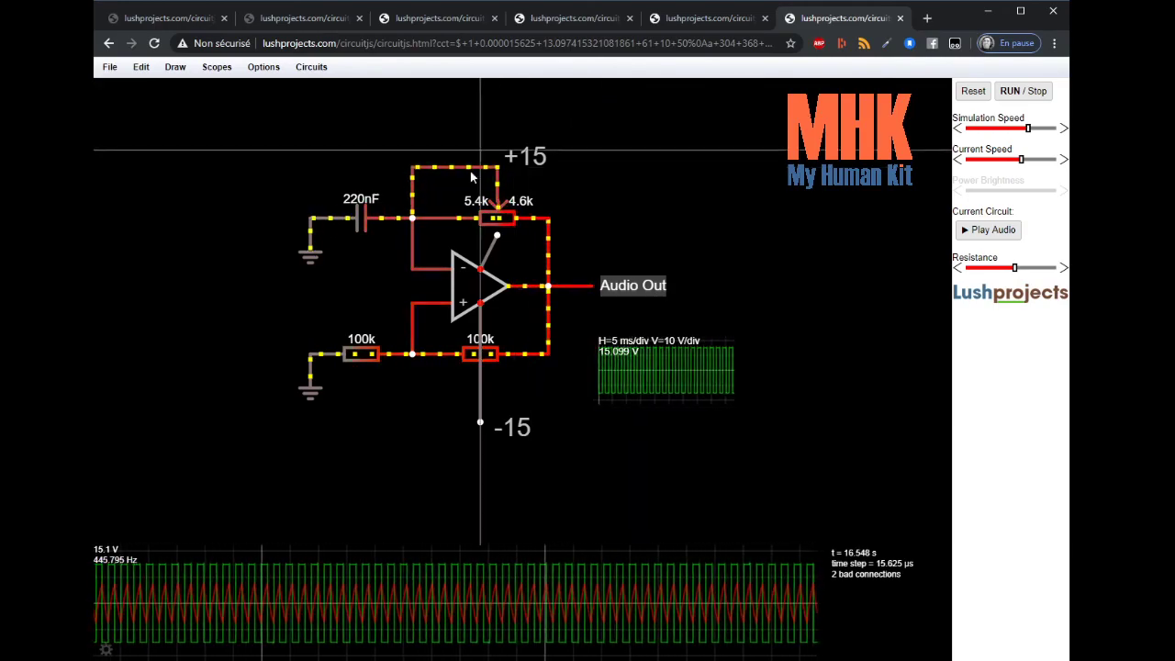
- Set the op-amp's minimum output to 0 V
double_click(463, 269)
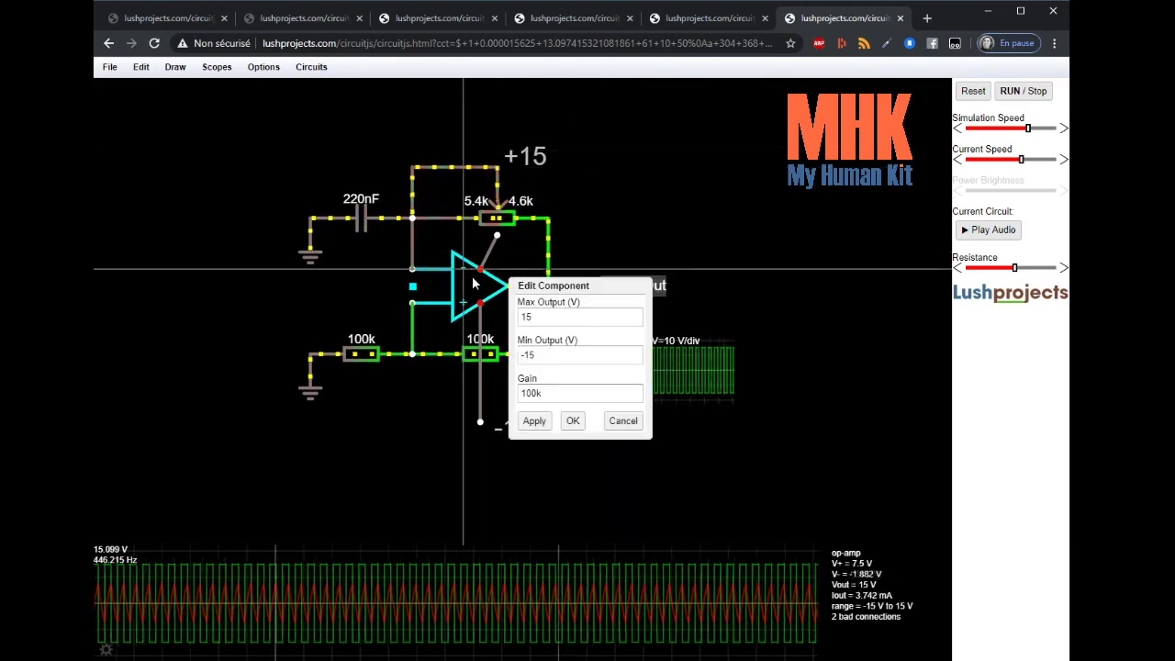
double_click(546, 354)
text(0)
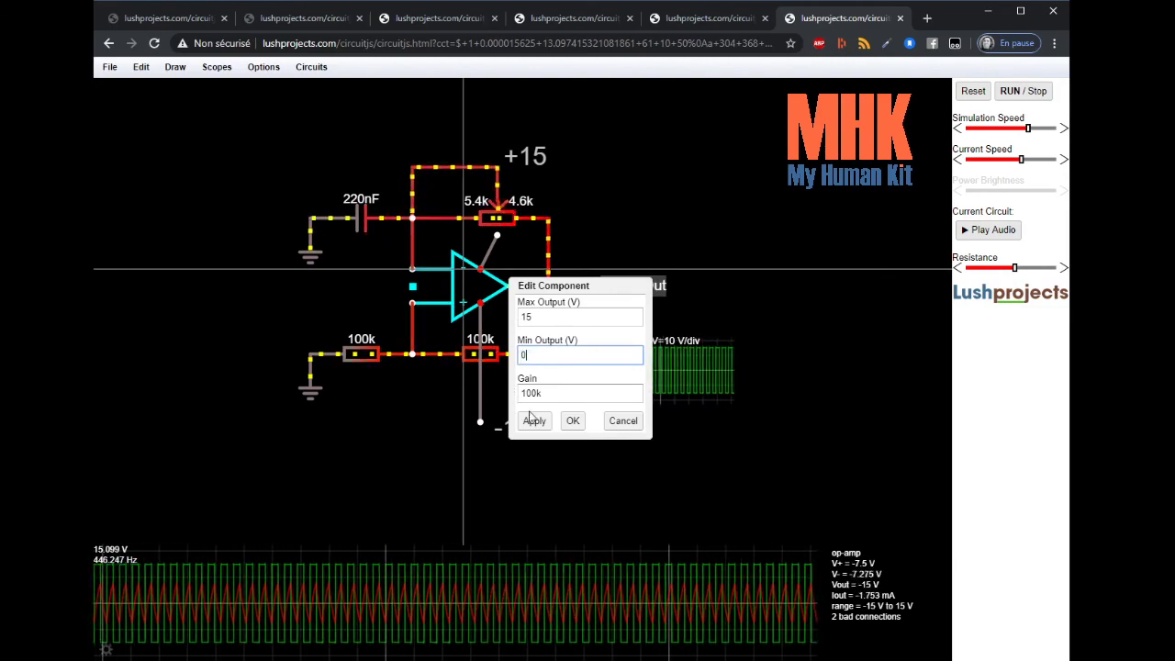